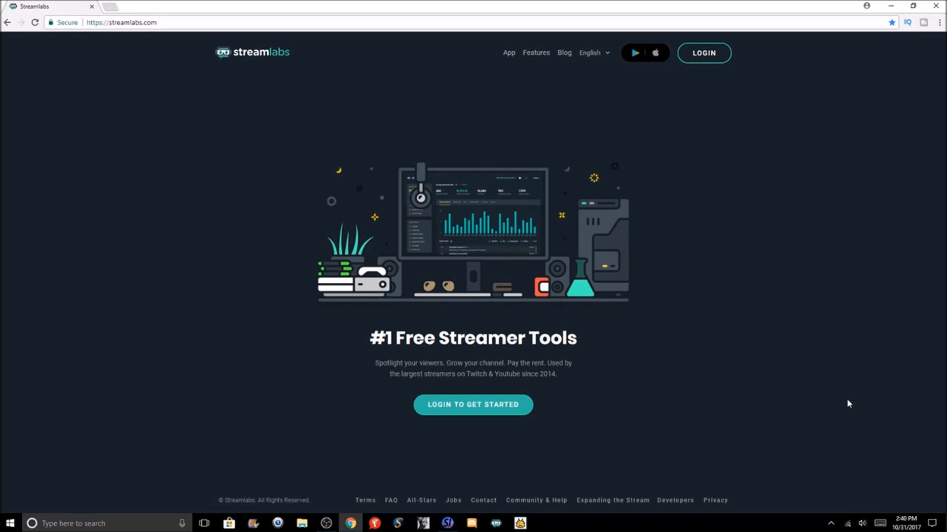
# - Log in to Streamlabs with the YouTube account
pyautogui.click(500, 416)
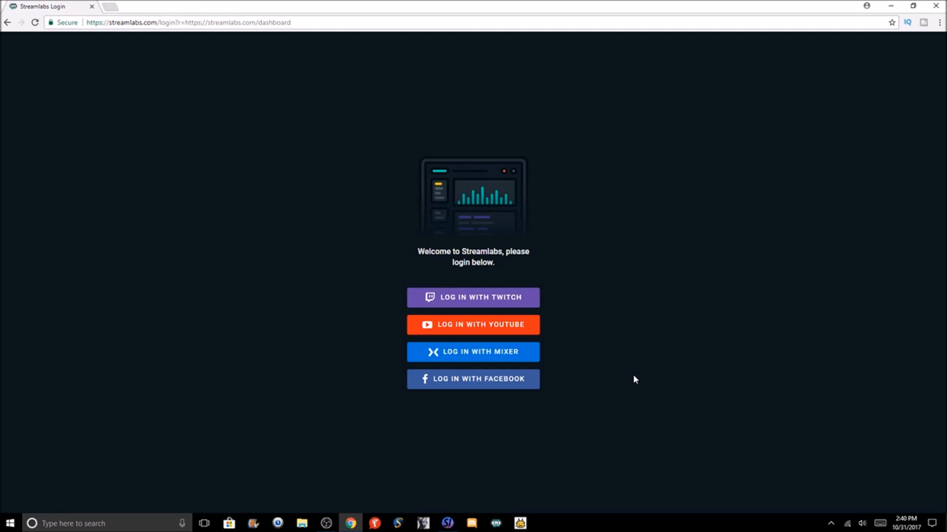
pyautogui.click(506, 329)
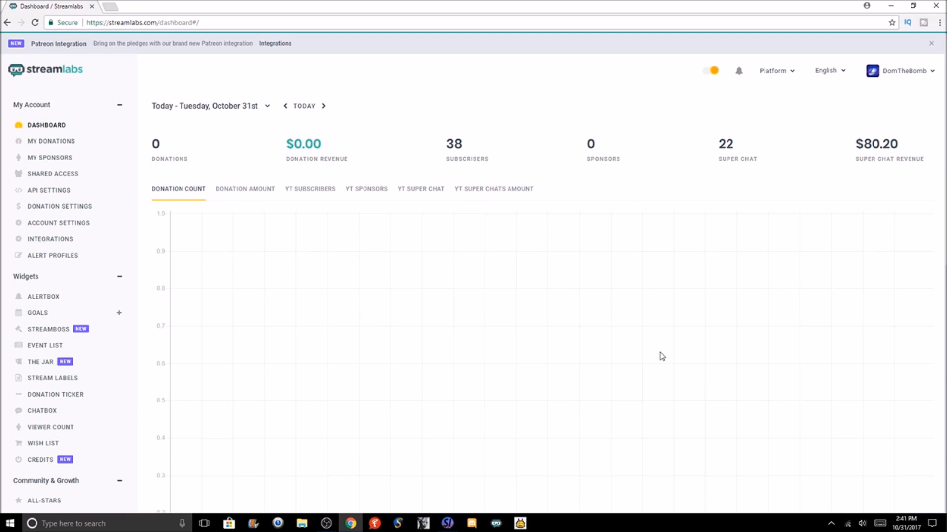
# - Switch the Streamlabs dashboard to the dark theme
pyautogui.click(711, 73)
pyautogui.click(709, 72)
pyautogui.click(708, 73)
pyautogui.click(710, 74)
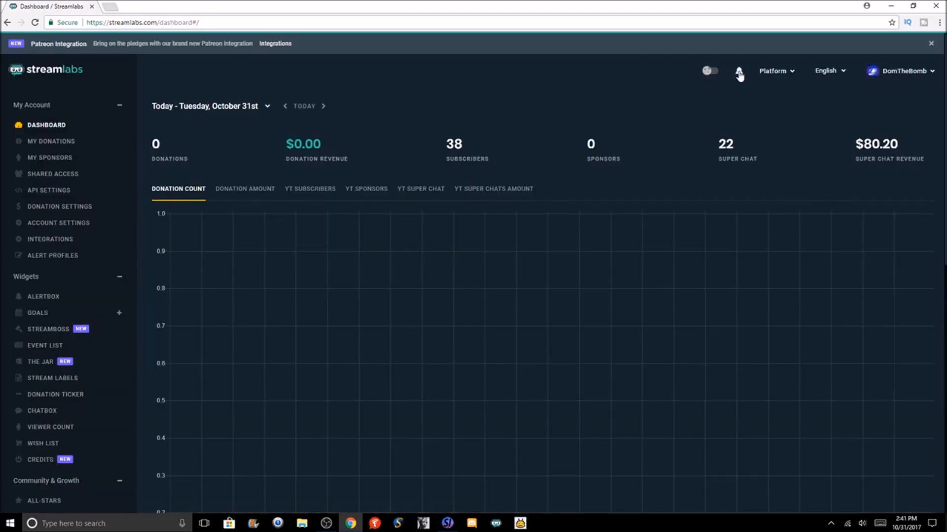
# - Look through the dashboard's notifications, the language choices and the account options without changing anything
pyautogui.click(739, 72)
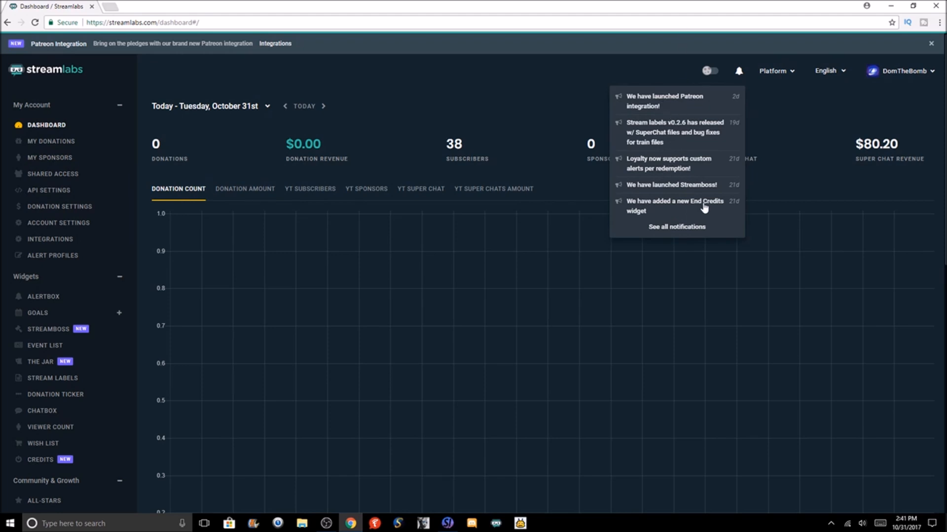
pyautogui.click(771, 111)
pyautogui.click(820, 71)
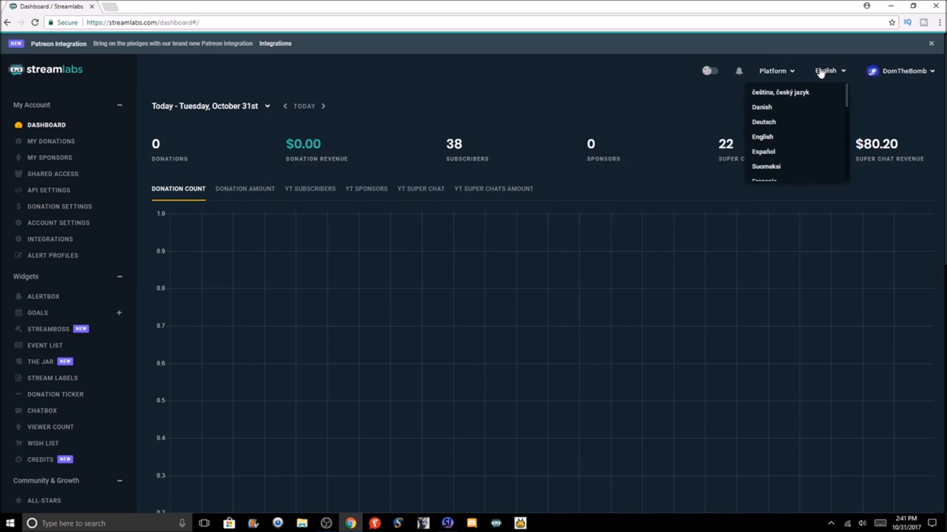
pyautogui.click(820, 72)
pyautogui.click(913, 71)
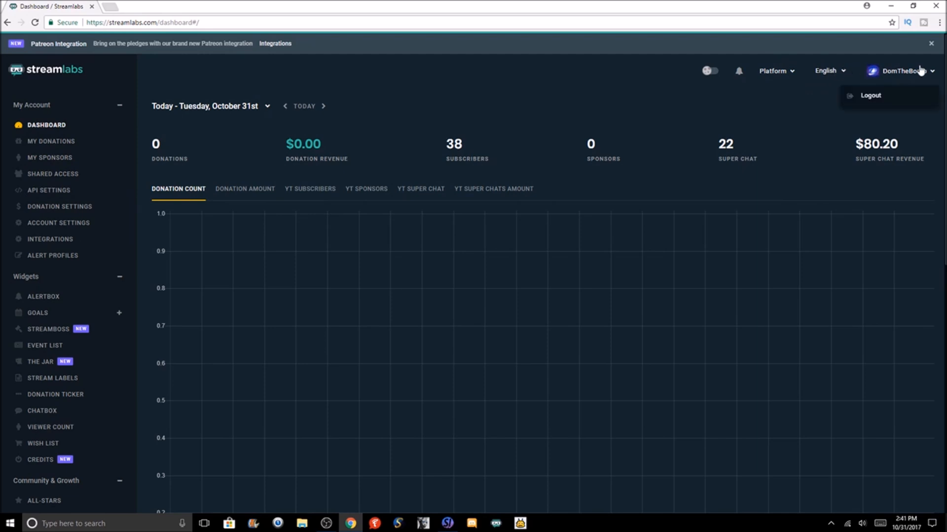
pyautogui.click(696, 107)
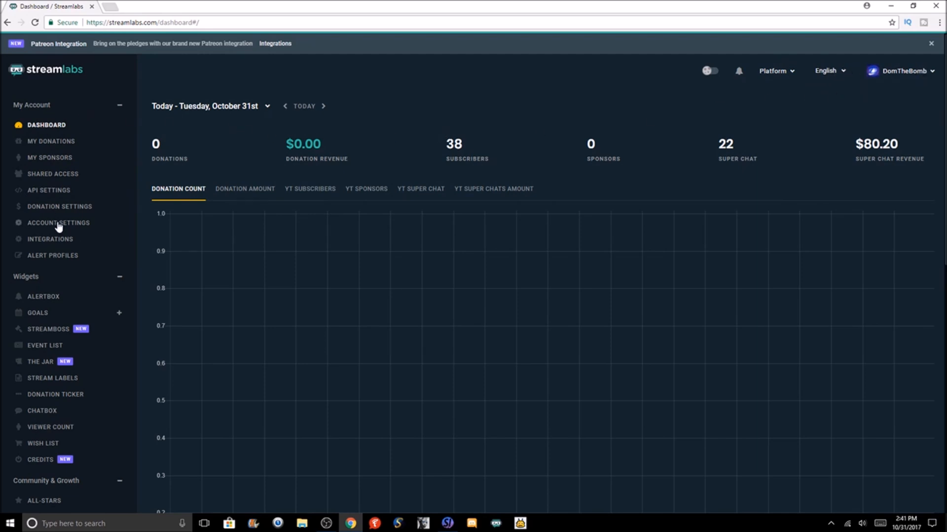
# - Review the My Donations, My Sponsors and API Settings pages of the account
pyautogui.click(81, 150)
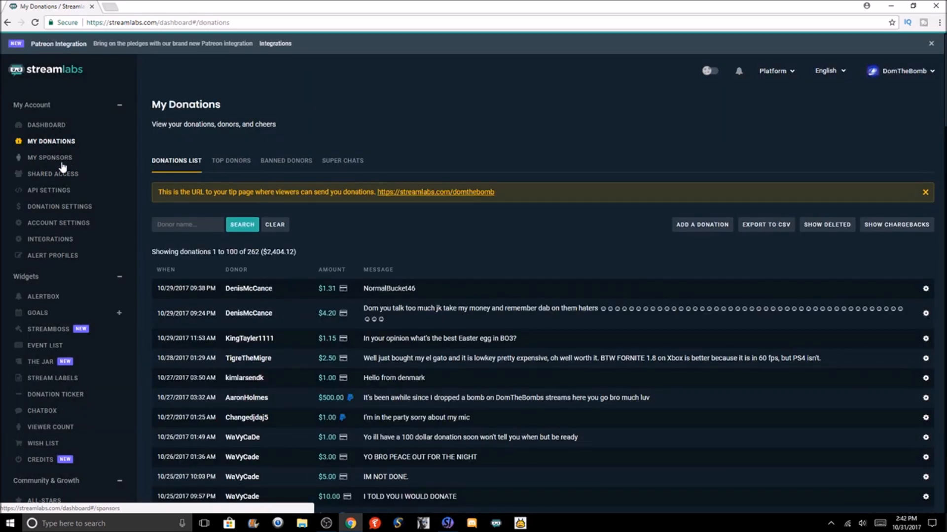
pyautogui.click(44, 161)
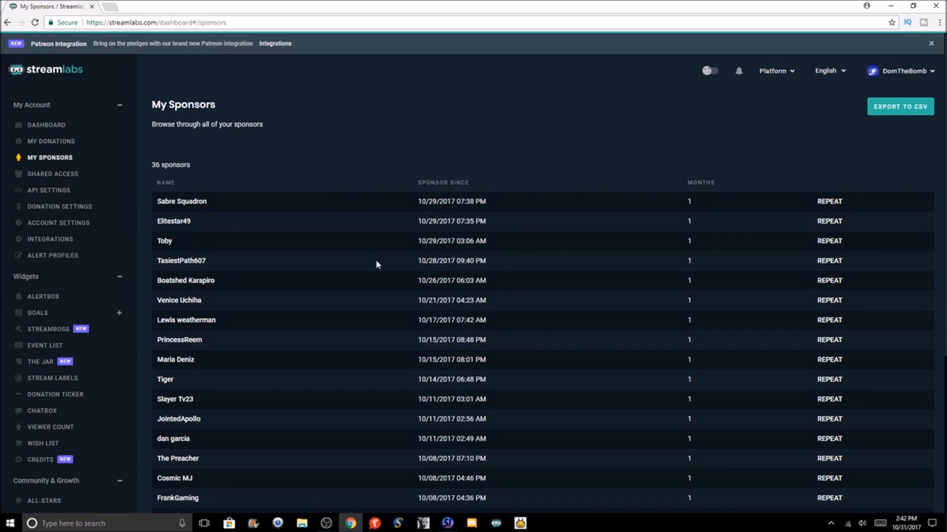
pyautogui.click(54, 195)
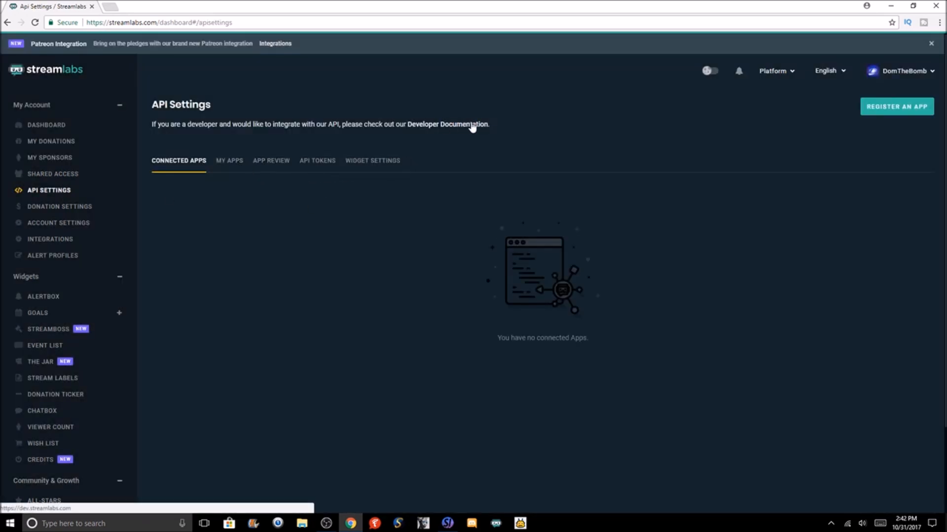
# - Review the account's donation settings, account settings, integrations and alert profiles
pyautogui.click(107, 205)
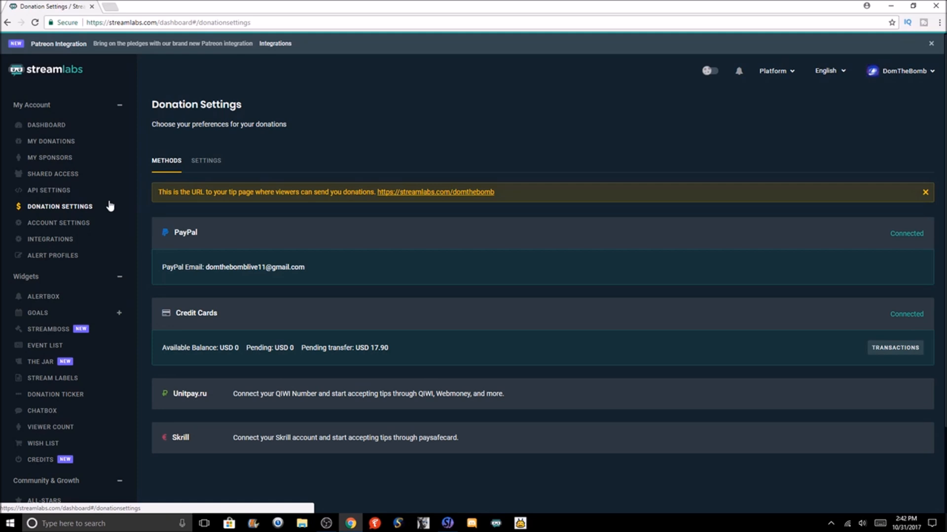
pyautogui.click(70, 227)
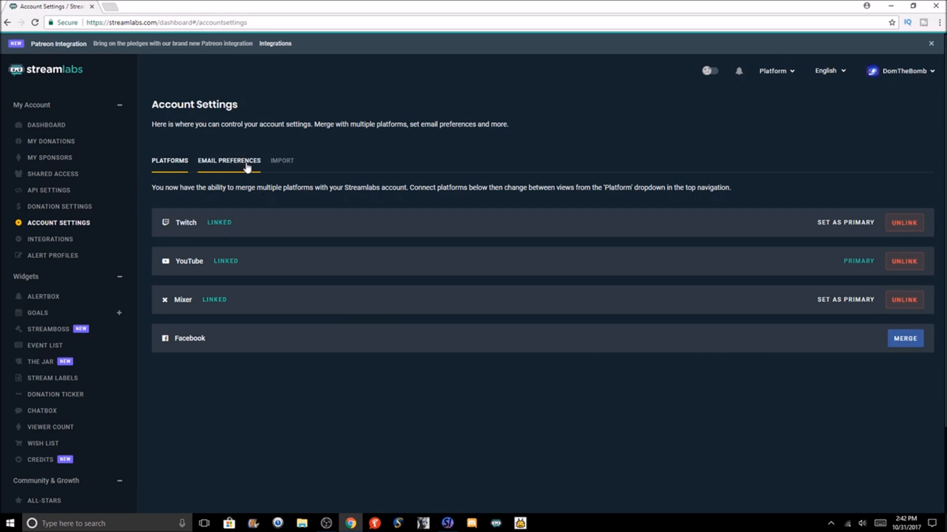
pyautogui.click(96, 238)
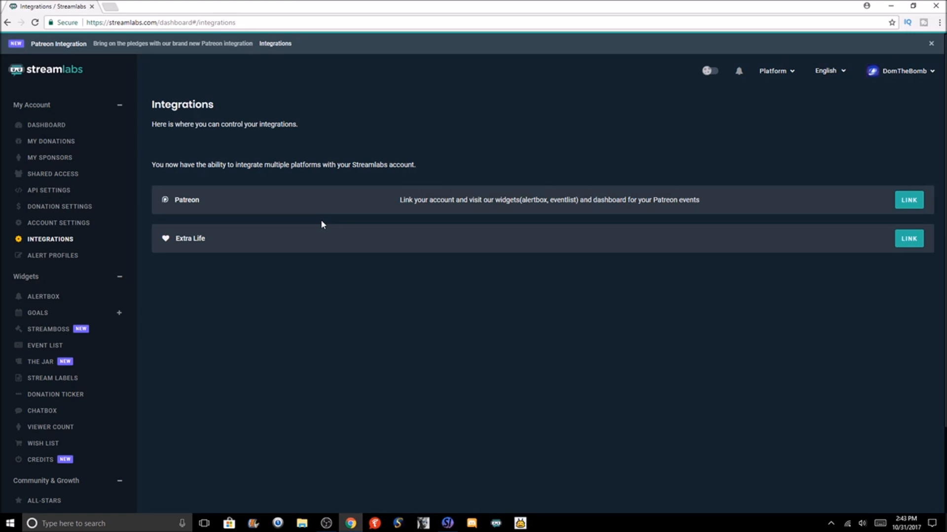
pyautogui.click(41, 262)
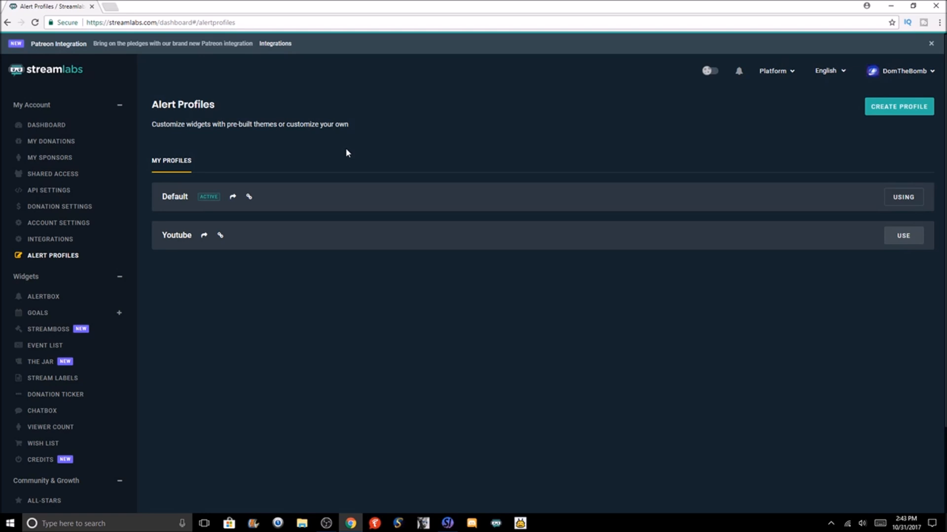
# - Open the Alertbox widget page and switch to OBS Studio
pyautogui.click(61, 305)
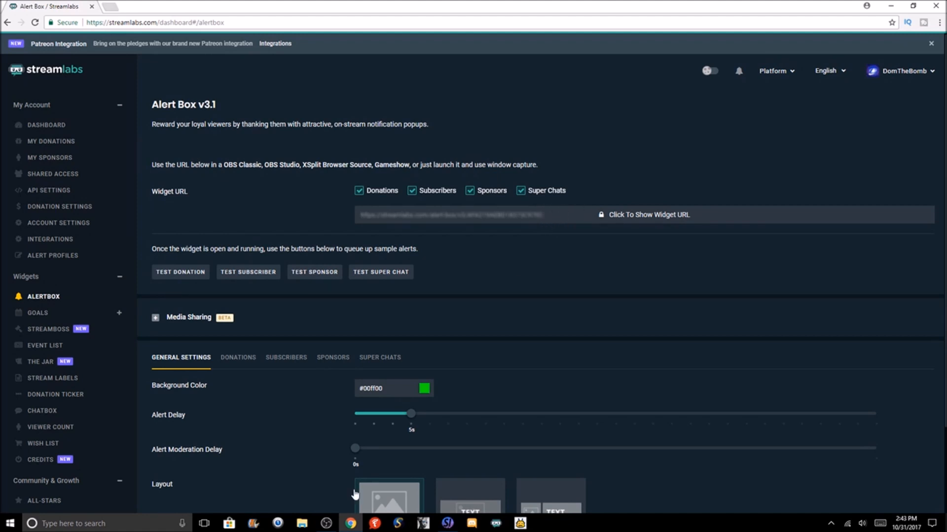
pyautogui.moveTo(326, 523)
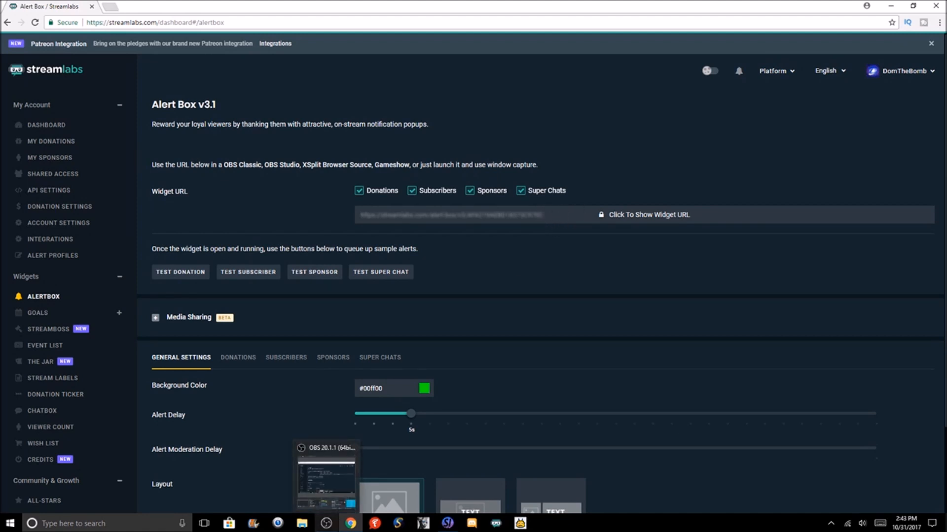
pyautogui.click(326, 524)
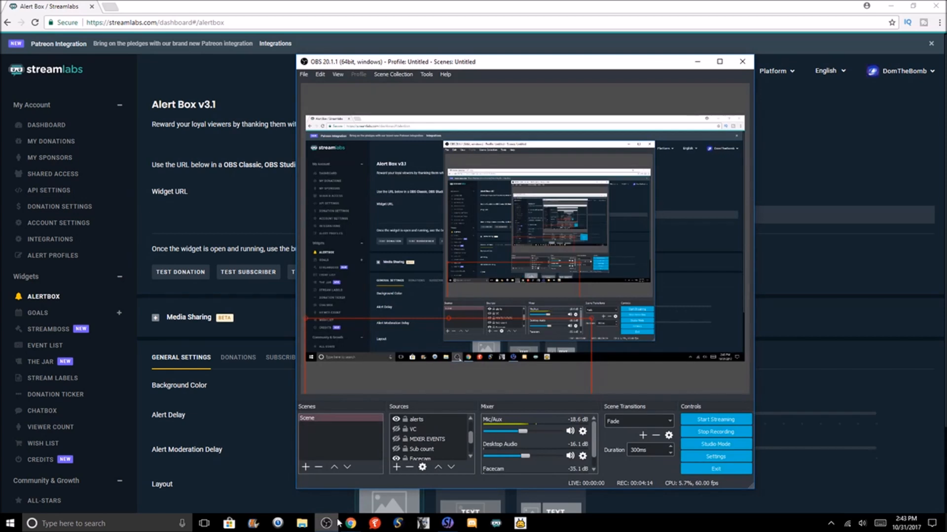
# - Add a new browser source named BrowserSource to the scene in OBS
pyautogui.click(411, 420)
pyautogui.rightClick(429, 420)
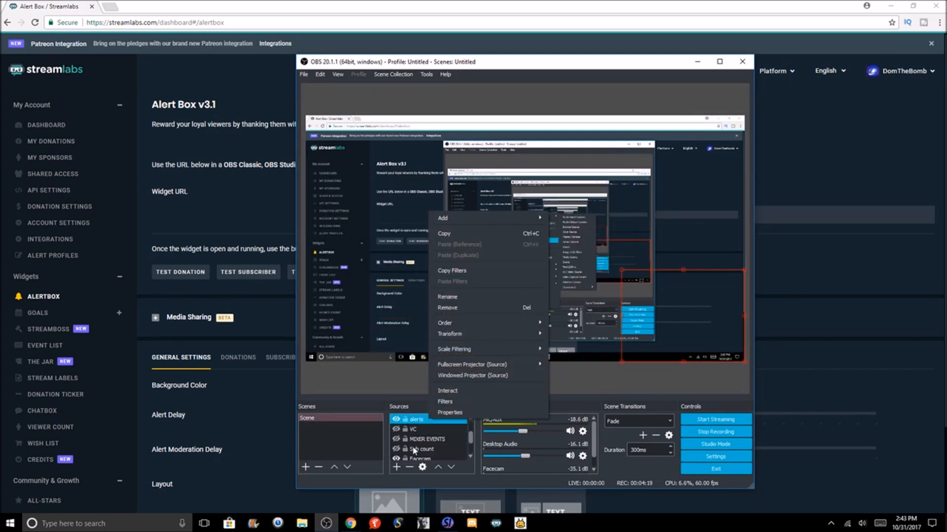
pyautogui.moveTo(491, 218)
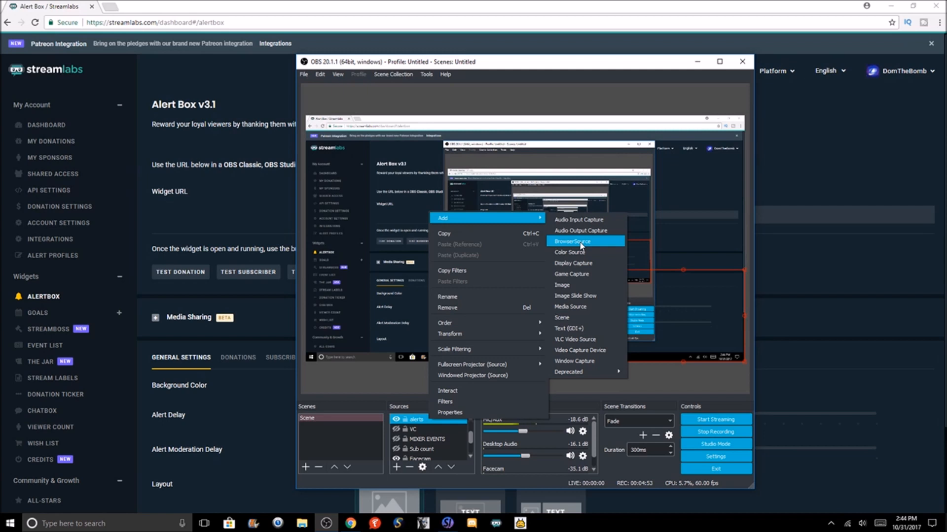
pyautogui.click(580, 243)
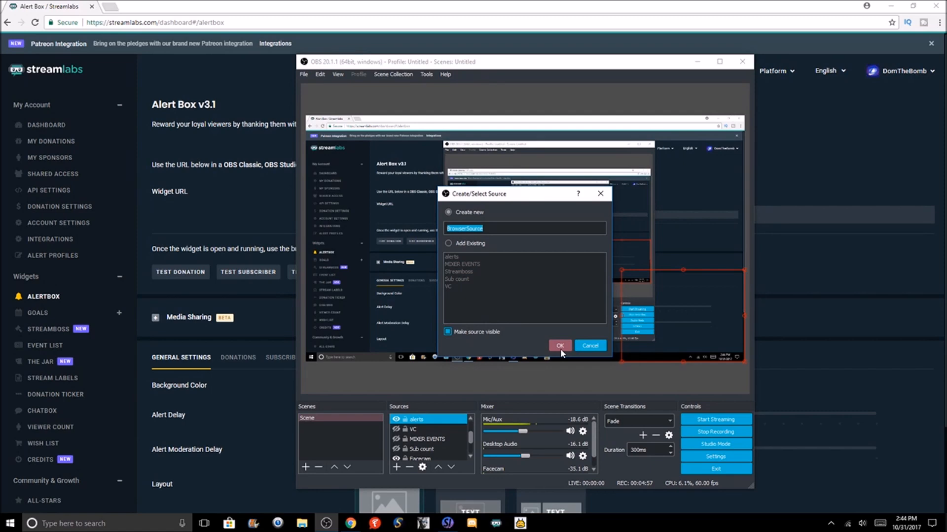
pyautogui.click(560, 345)
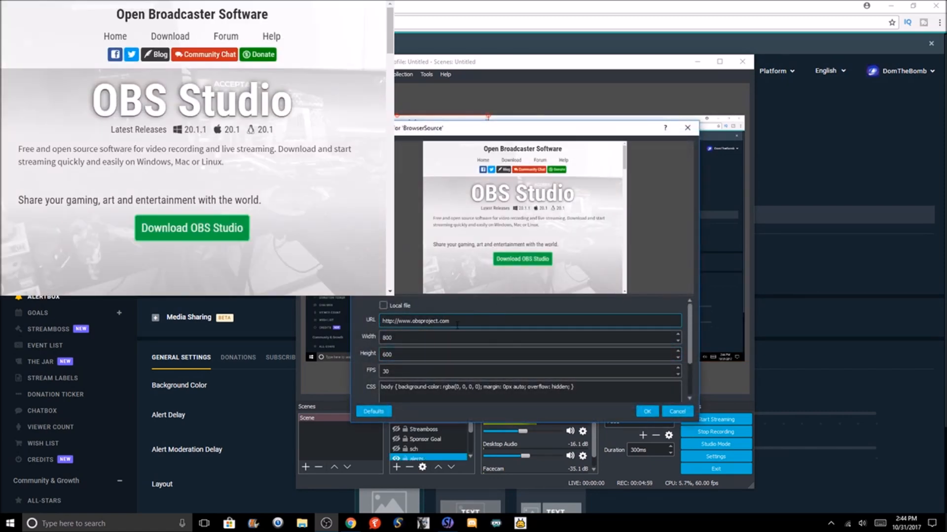
# - Rearrange the OBS window and the browser source's properties dialog over the Alert Box page, and cancel the dialog with its URL unchanged
pyautogui.moveTo(350, 61); pyautogui.dragTo(306, 334)
pyautogui.moveTo(425, 126); pyautogui.dragTo(245, 279)
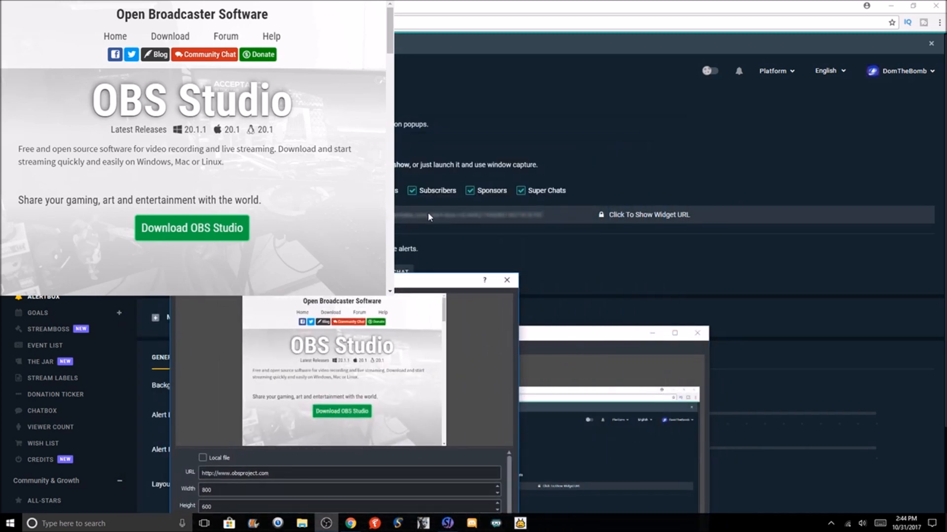
pyautogui.moveTo(244, 279); pyautogui.dragTo(241, 116)
pyautogui.click(280, 323)
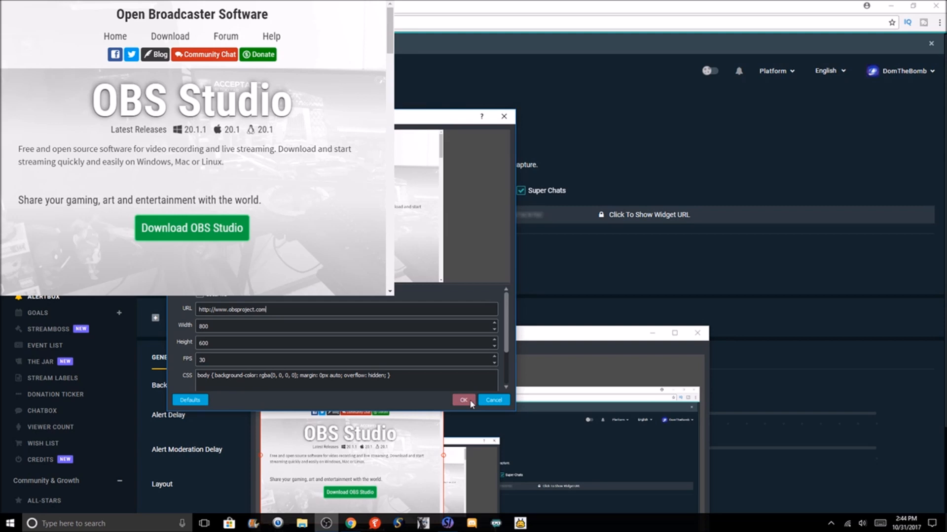
pyautogui.click(493, 400)
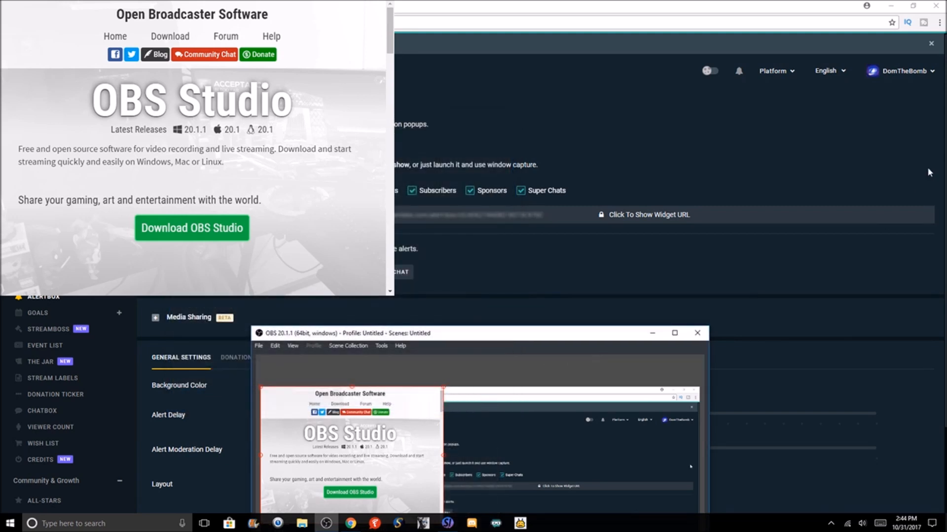
# - Remove the newly added BrowserSource from the scene's sources and confirm the removal
pyautogui.moveTo(557, 338); pyautogui.dragTo(526, 91)
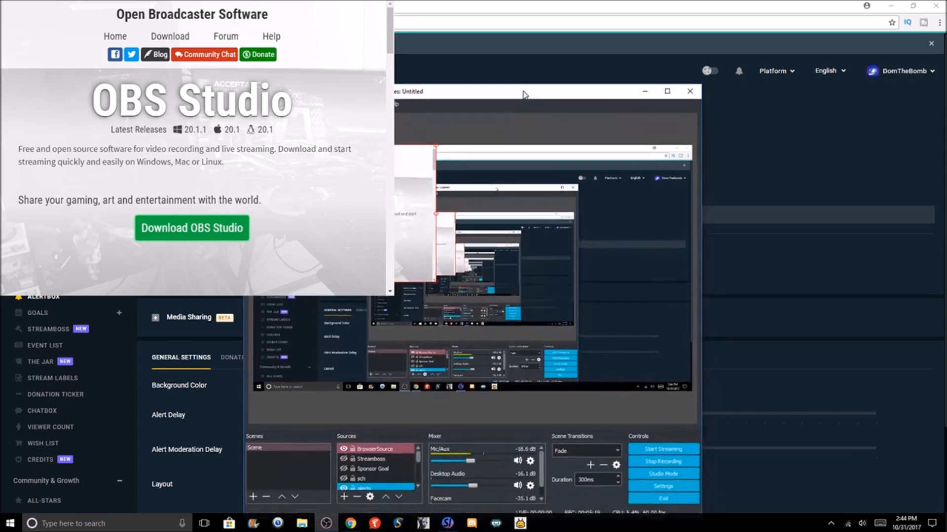
pyautogui.rightClick(395, 447)
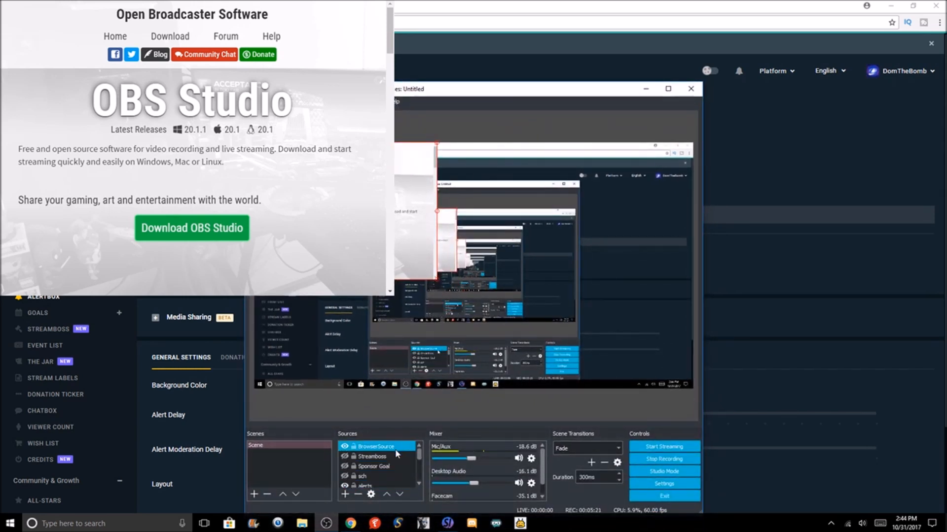
pyautogui.click(423, 340)
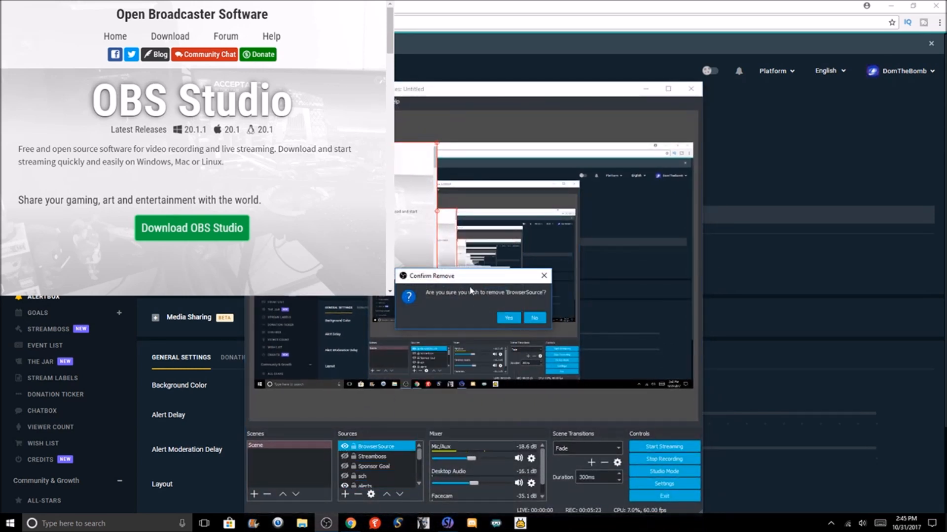
pyautogui.click(508, 321)
# - Select the existing alerts source in OBS, send a test donation from the Alert Box page and check the alert in the OBS preview
pyautogui.moveTo(416, 457); pyautogui.dragTo(416, 463)
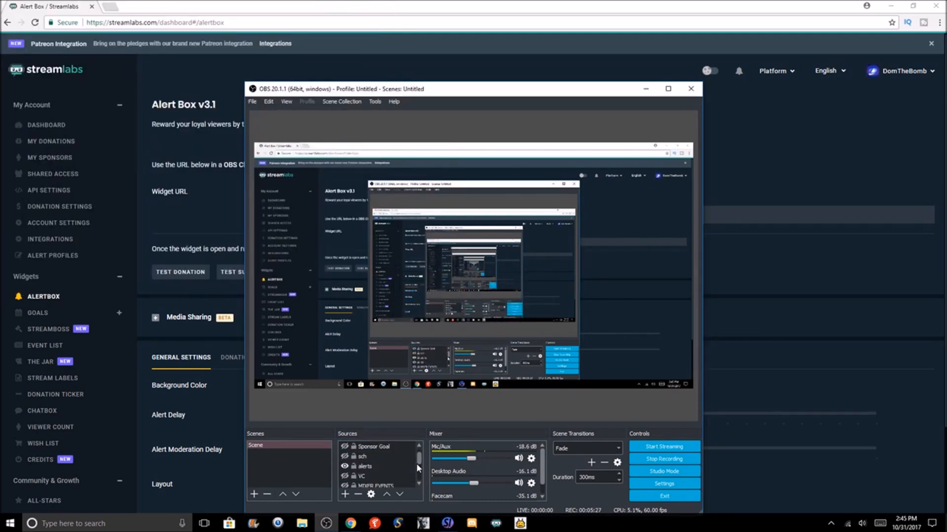
pyautogui.click(386, 467)
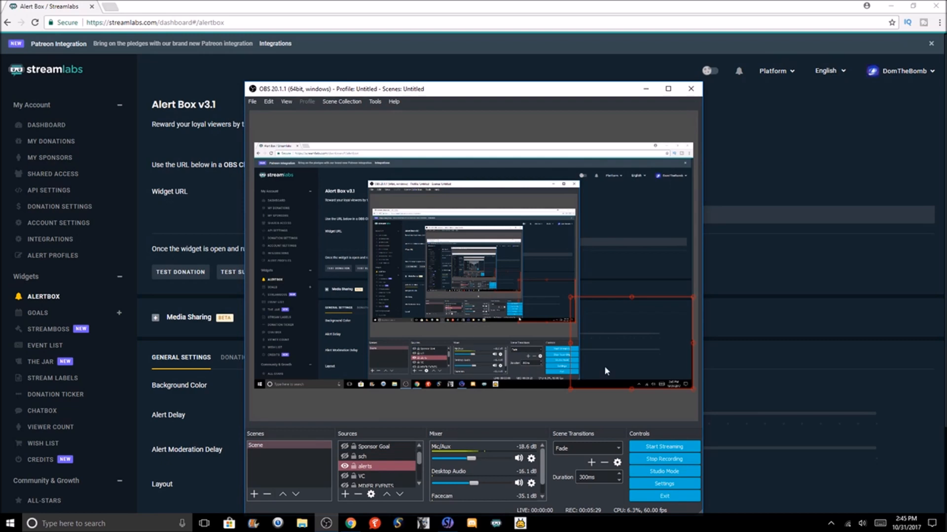
pyautogui.click(811, 269)
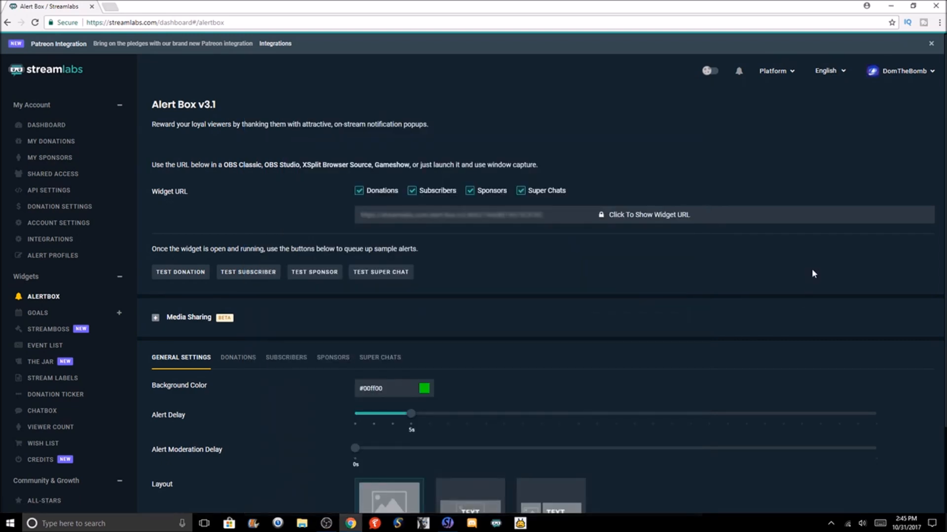
pyautogui.click(197, 281)
pyautogui.hotkey('alt', 'Tab')
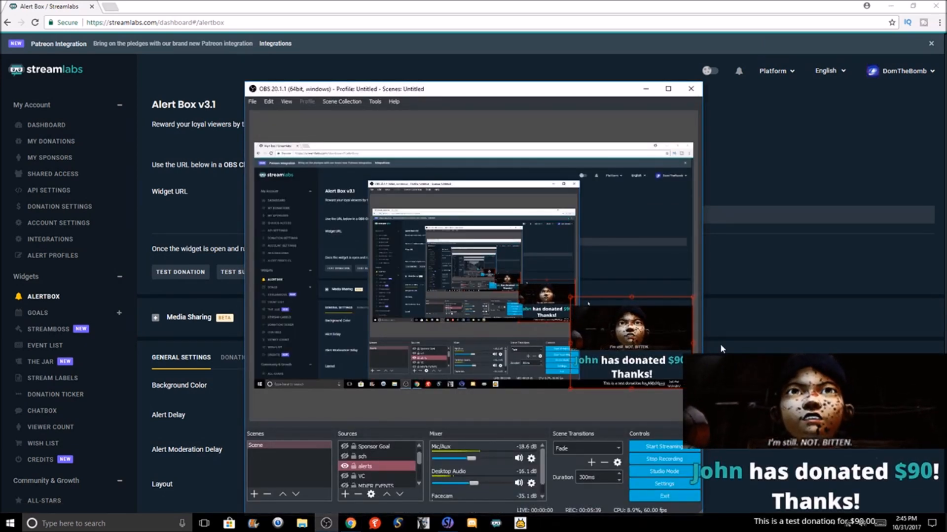
pyautogui.click(770, 341)
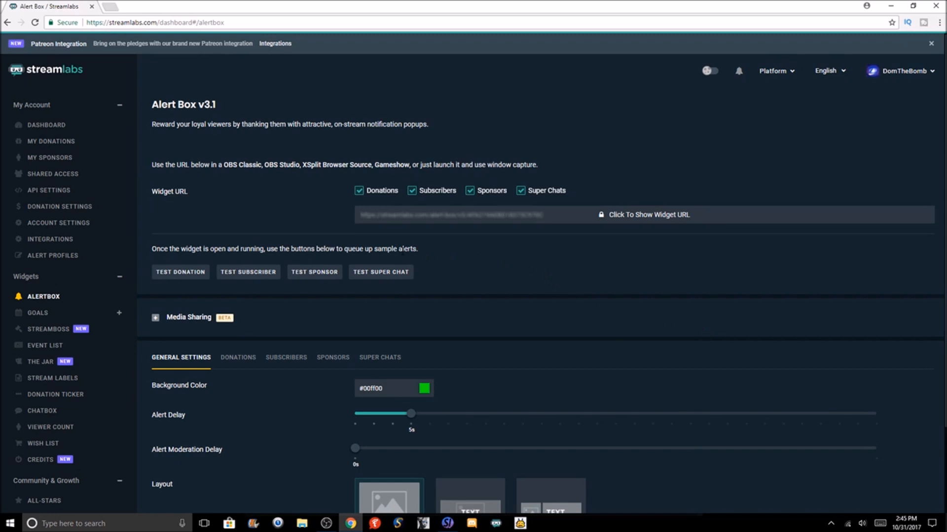
# - Adjust the alerts source's size slightly from its corner in the OBS preview, and return to the Alert Box general settings
pyautogui.scroll(-3, 551, 288)
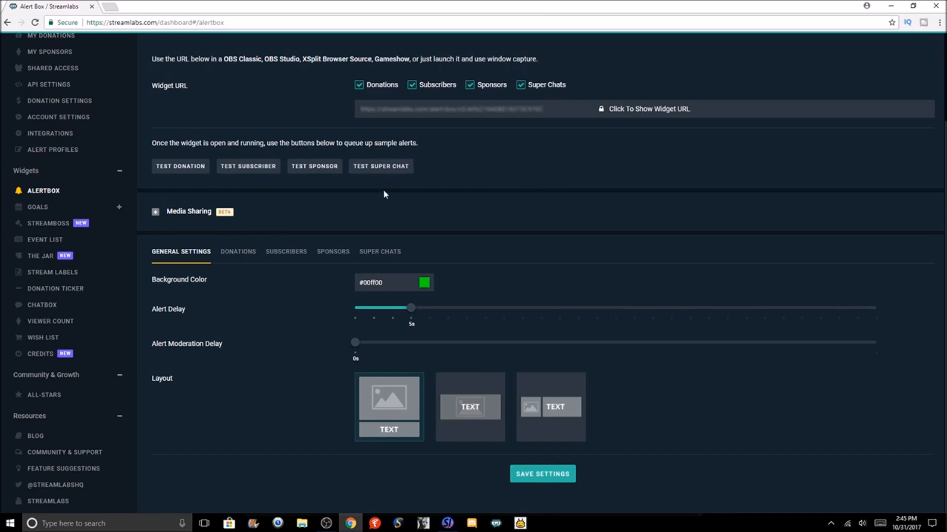
pyautogui.click(326, 523)
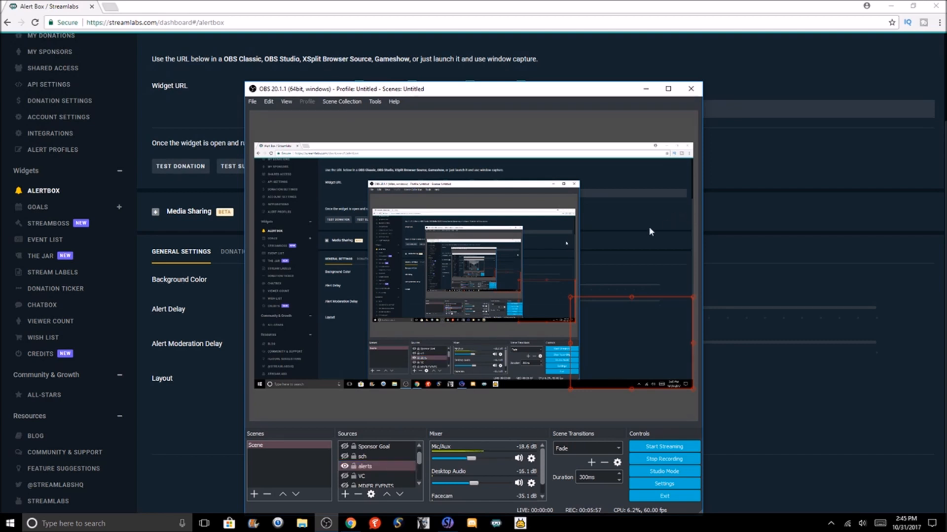
pyautogui.moveTo(570, 297)
pyautogui.mouseDown()
pyautogui.moveTo(553, 290)
pyautogui.moveTo(572, 299)
pyautogui.mouseUp()
pyautogui.click(748, 291)
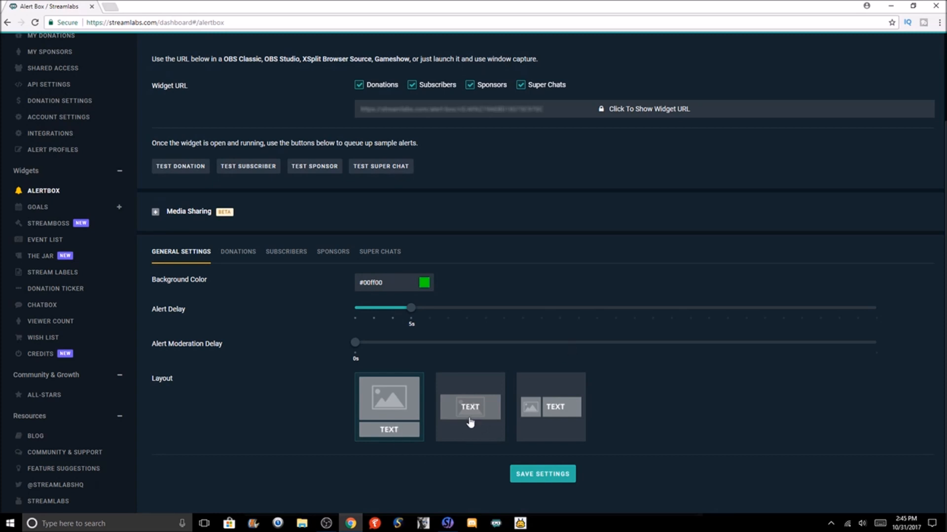
# - Expand the Media Sharing section, review its enable, volume, price, duration and spam security options, and collapse it again
pyautogui.click(234, 264)
pyautogui.click(181, 252)
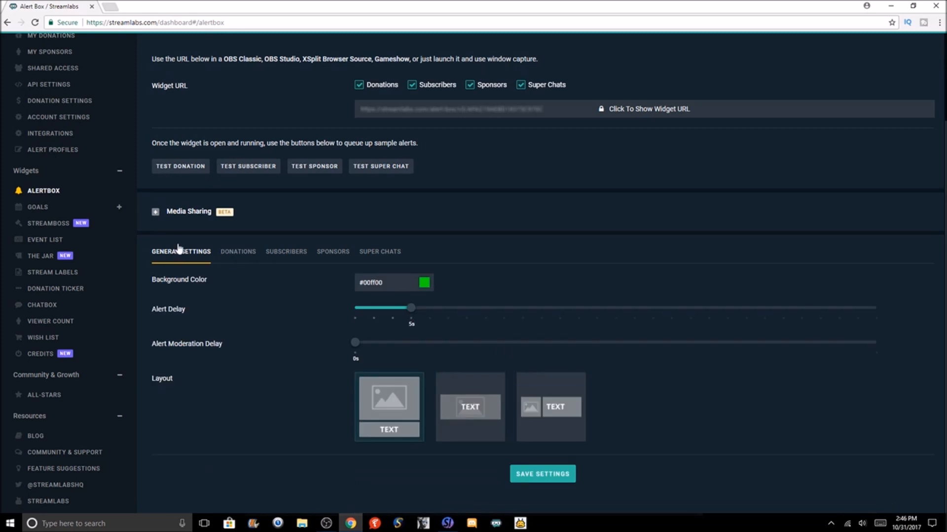
pyautogui.click(170, 216)
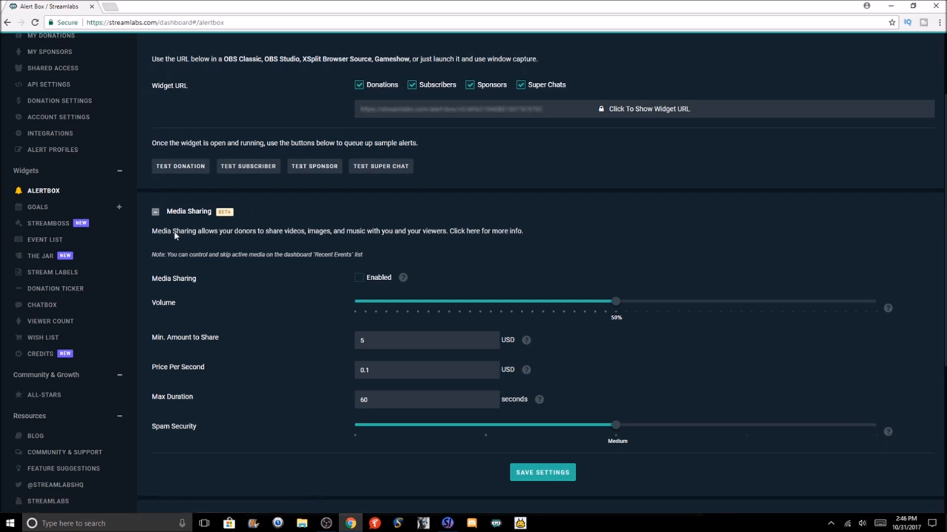
pyautogui.click(156, 213)
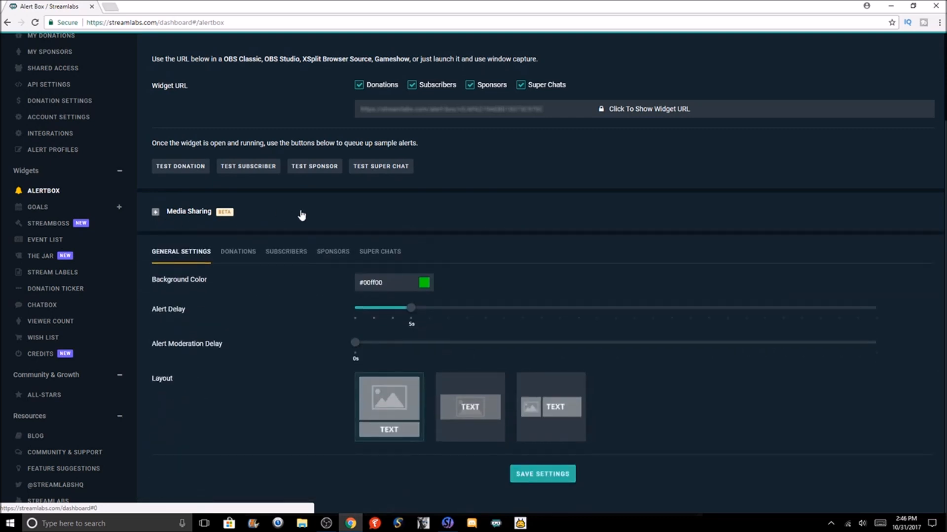
# - Examine the donation alert settings, from layout, animations and message template to image, sound, duration and text delay
pyautogui.click(250, 253)
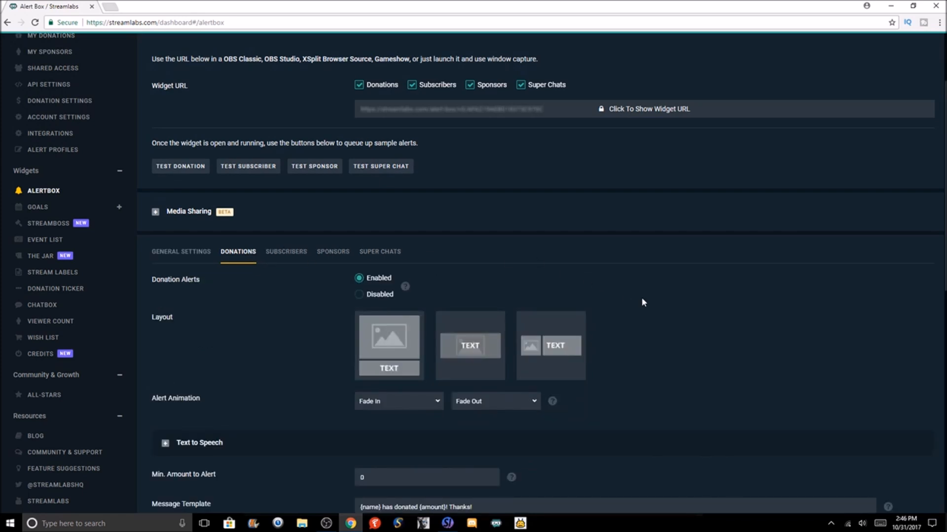
pyautogui.scroll(-1, 641, 302)
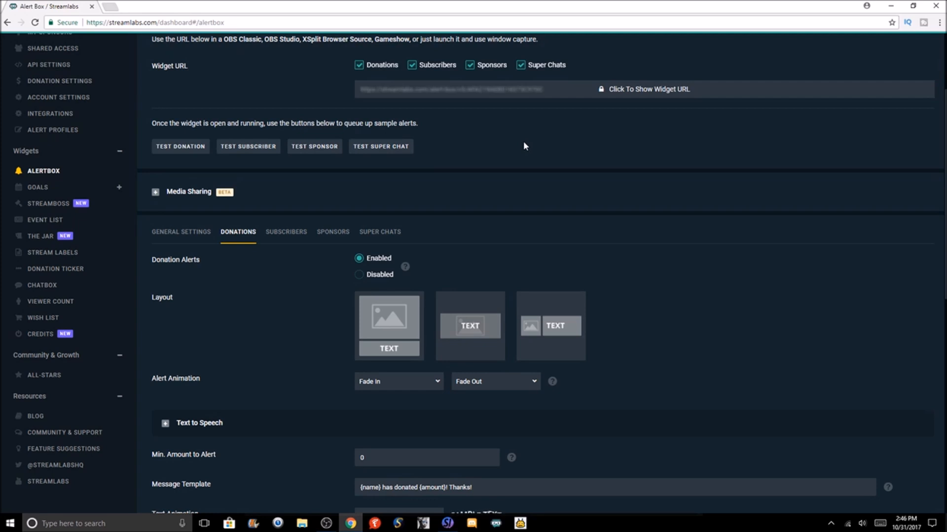
pyautogui.scroll(-4, 527, 176)
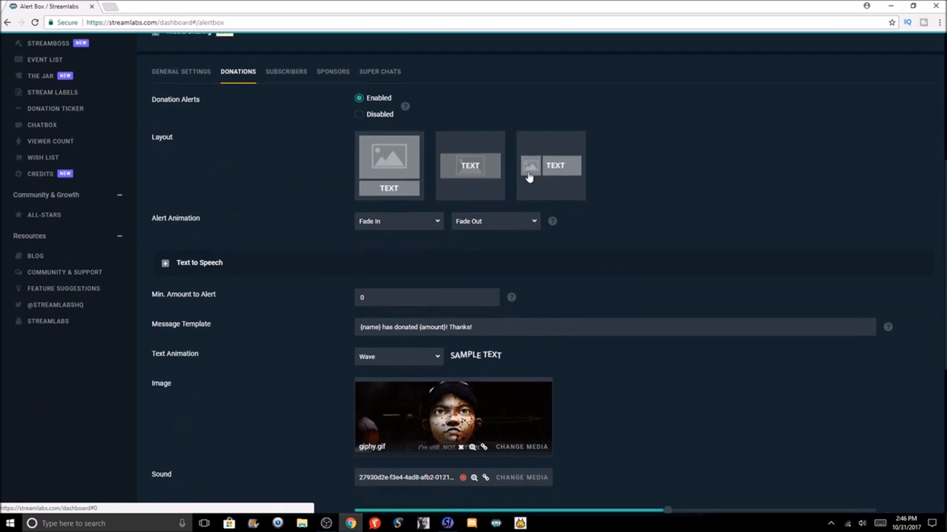
pyautogui.click(421, 168)
pyautogui.click(421, 168)
pyautogui.click(422, 167)
pyautogui.click(421, 167)
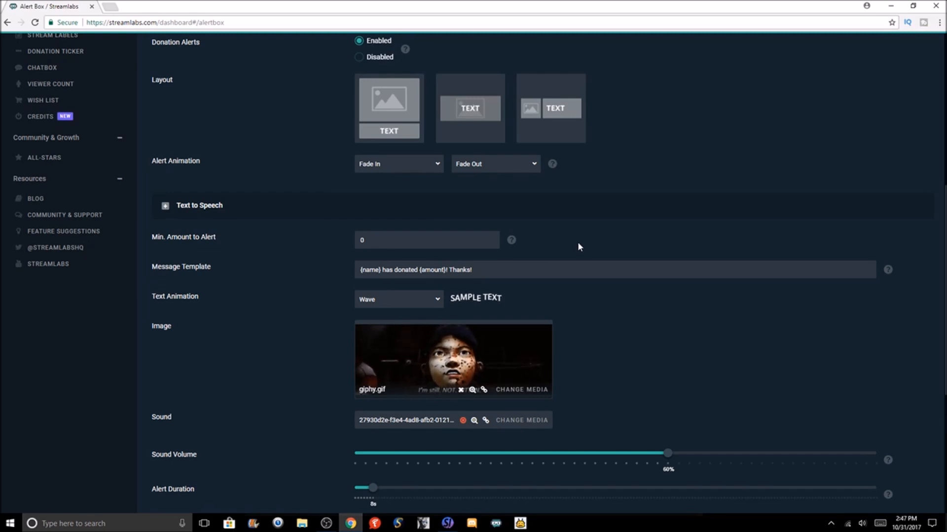
pyautogui.scroll(-1, 578, 245)
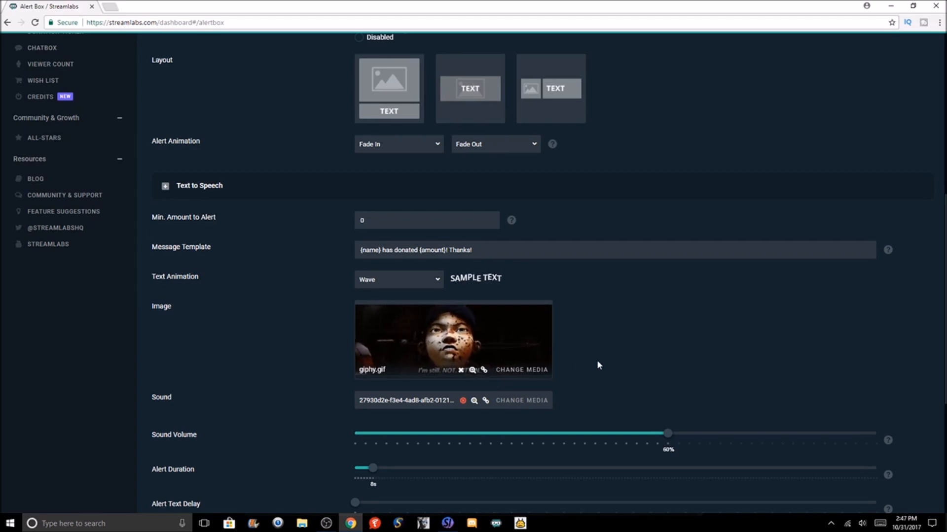
pyautogui.scroll(-4, 598, 365)
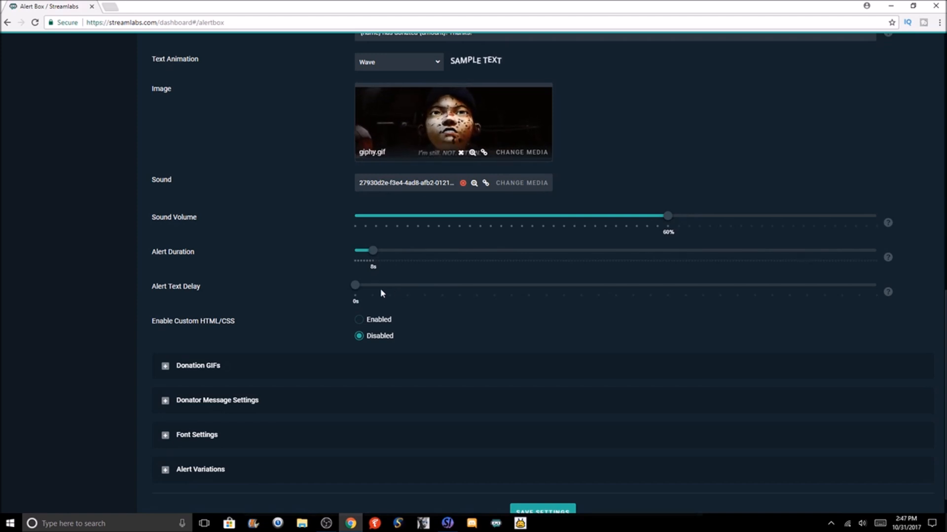
pyautogui.moveTo(358, 291)
pyautogui.mouseDown()
pyautogui.moveTo(389, 291)
pyautogui.moveTo(363, 291)
pyautogui.mouseUp()
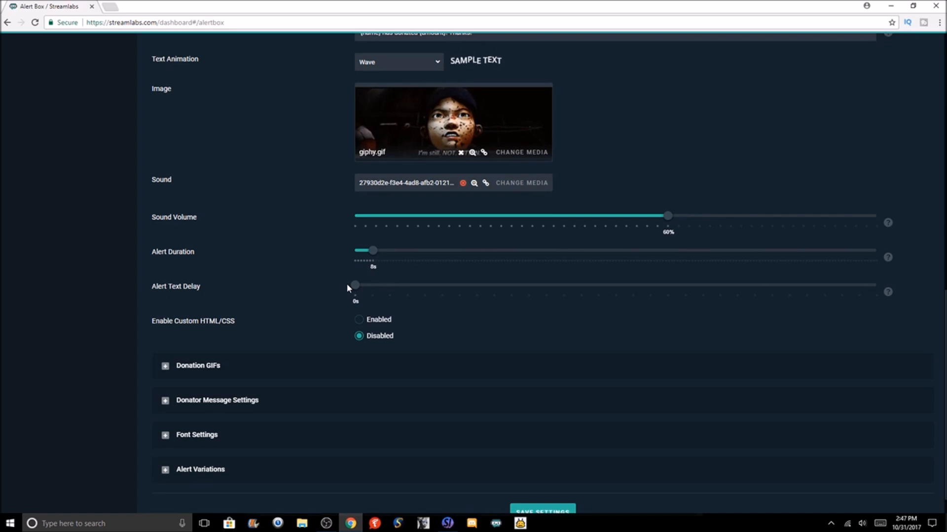
# - Inspect the Donation GIFs options, collapse them, and expand Donator Message Settings to review its message and font options
pyautogui.click(241, 373)
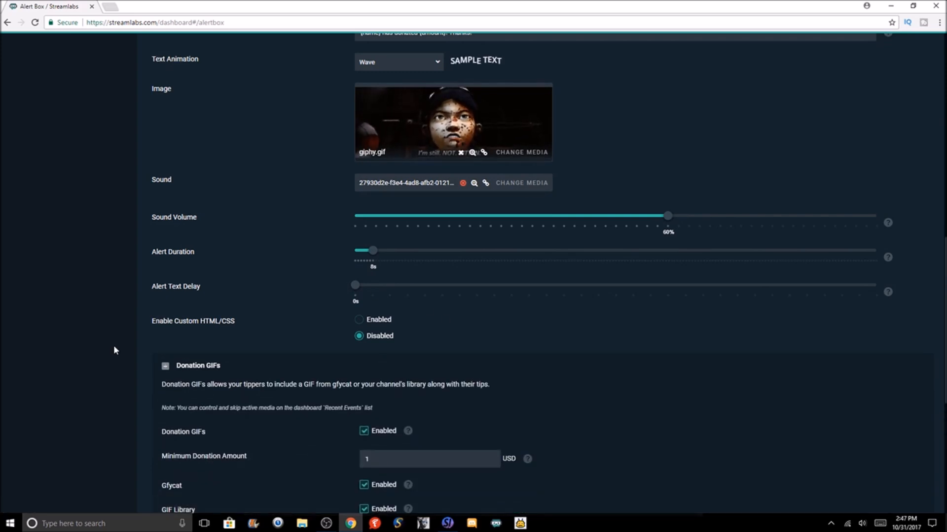
pyautogui.click(401, 374)
pyautogui.click(309, 409)
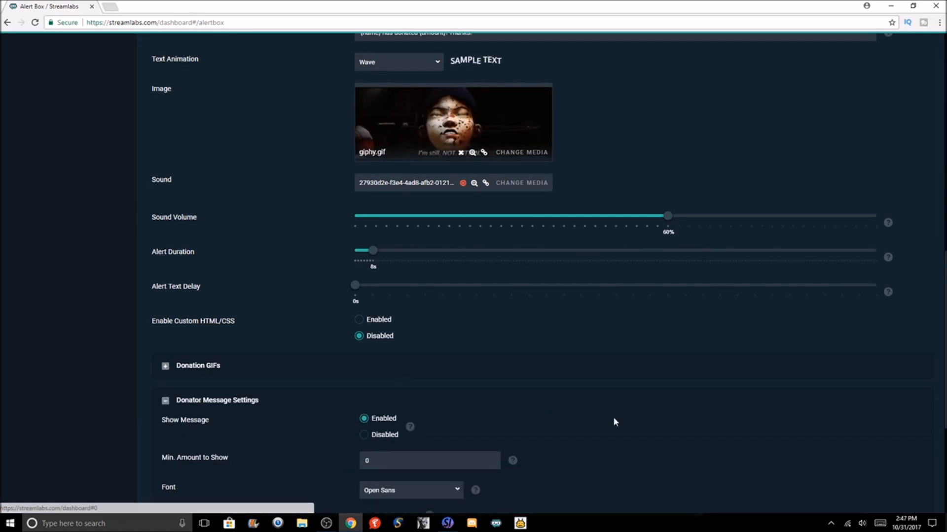
pyautogui.scroll(-3, 613, 419)
pyautogui.scroll(-2, 579, 338)
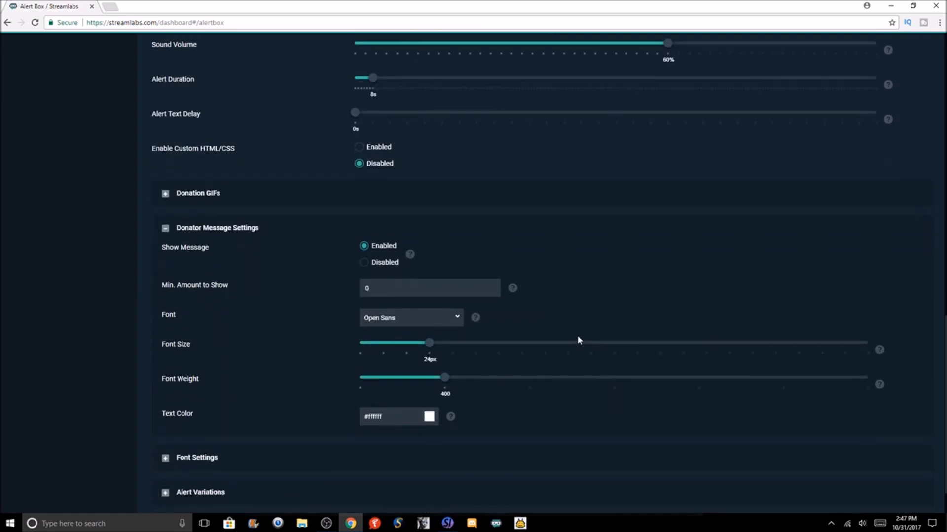
# - Expand the donation alert's Font Settings and review its font, size, weight, text color and highlight color
pyautogui.click(332, 415)
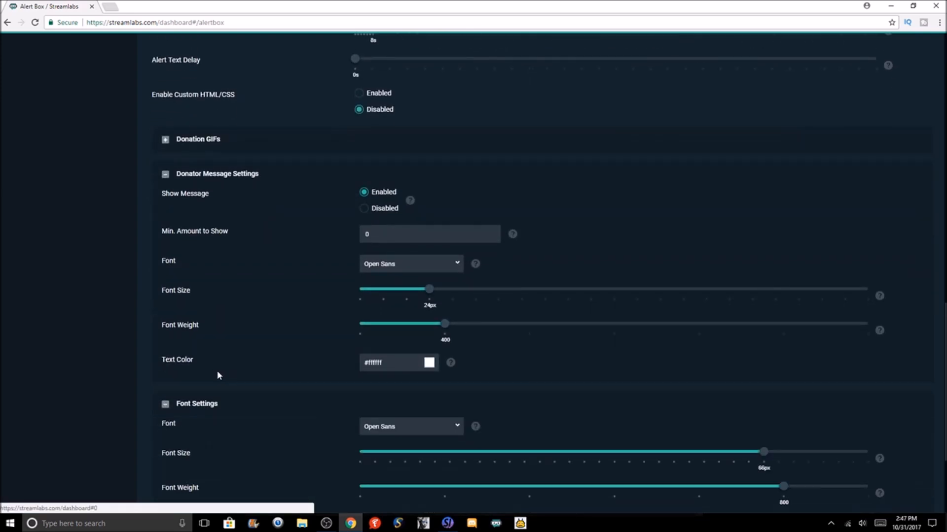
pyautogui.scroll(-1, 548, 419)
pyautogui.scroll(-3, 550, 422)
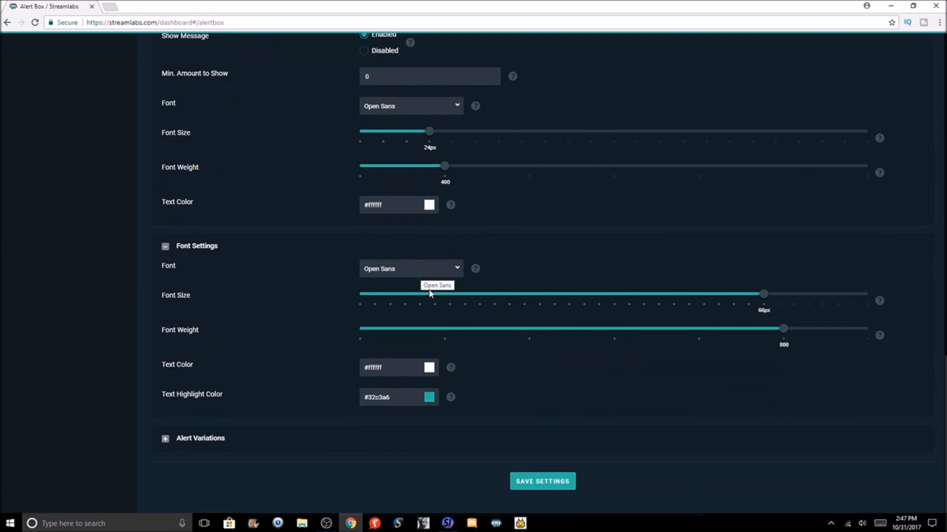
# - Expand Alert Variations for donations, open the editor for a new variation to view its options, and dismiss it
pyautogui.click(428, 443)
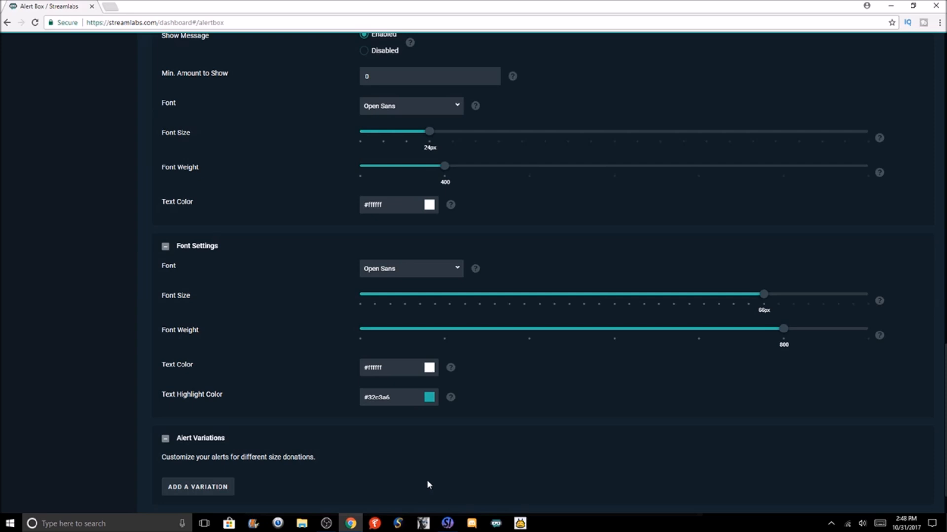
pyautogui.scroll(10, 604, 266)
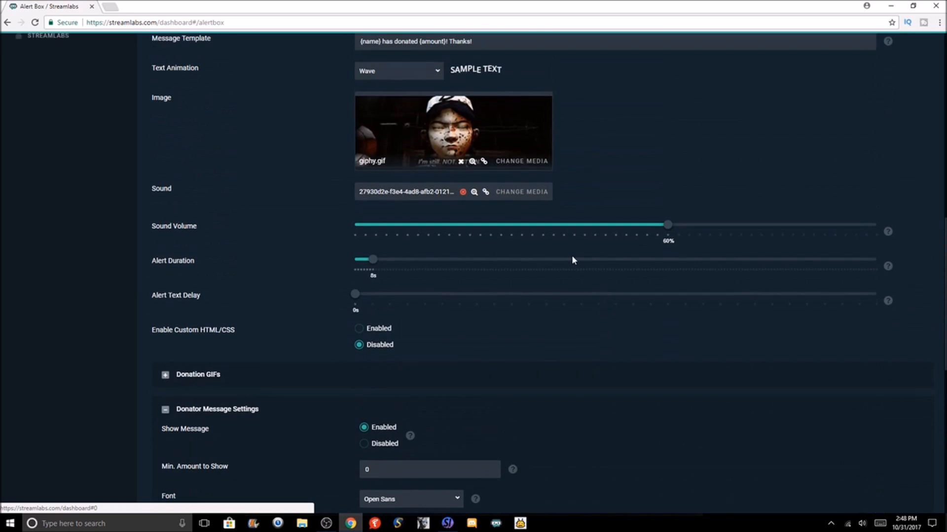
pyautogui.scroll(-9, 516, 390)
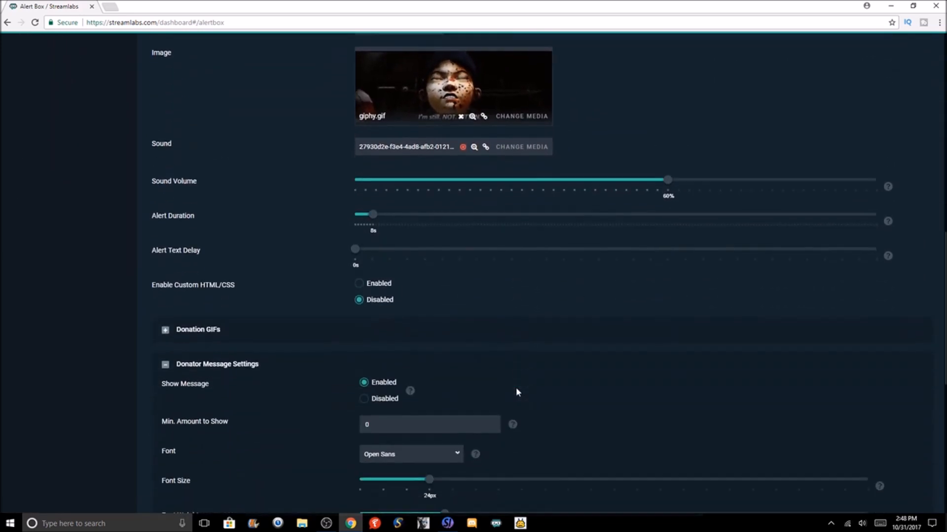
pyautogui.scroll(-3, 496, 399)
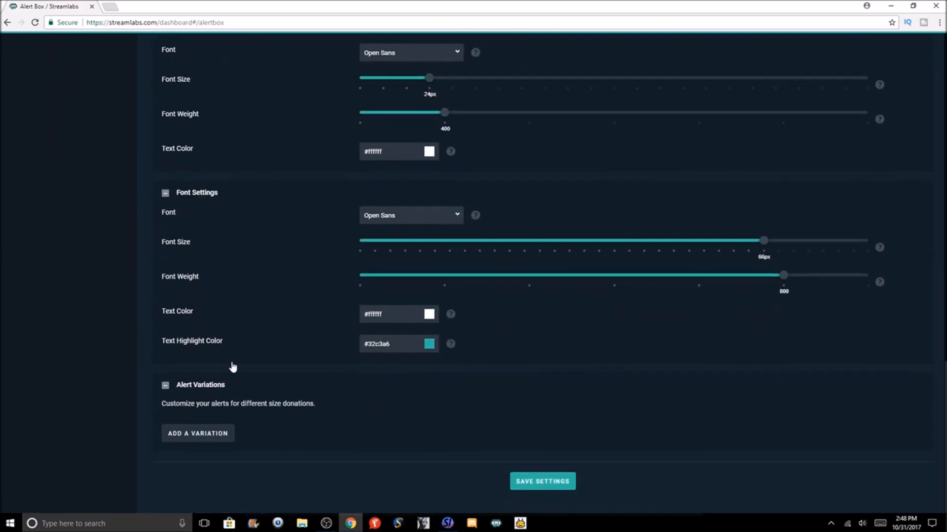
pyautogui.click(204, 443)
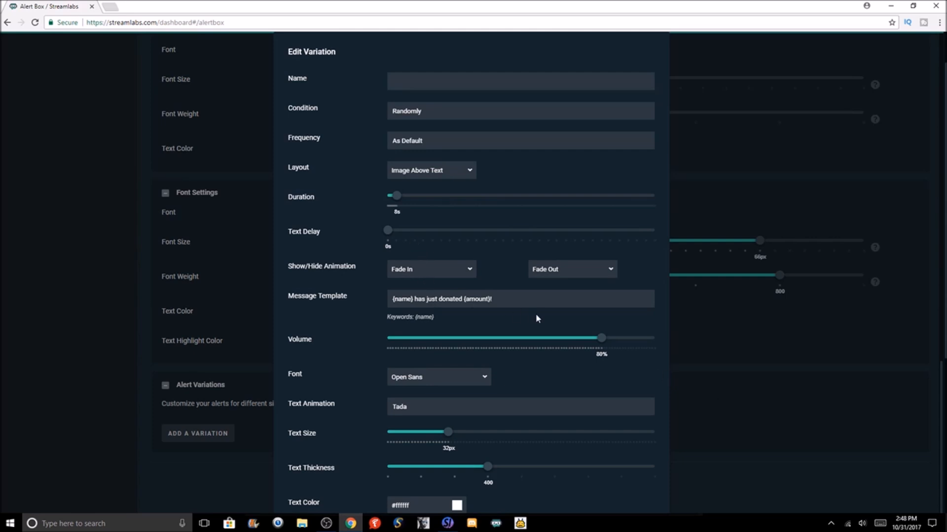
pyautogui.click(803, 373)
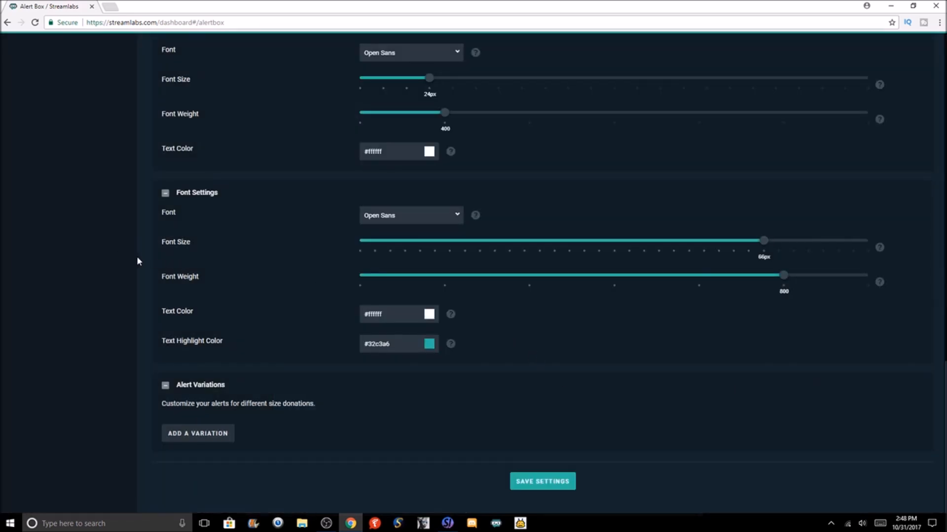
# - Open the subscriber alert settings and review their layout, animations, message template, image, sound, duration and text delay
pyautogui.scroll(10, 137, 259)
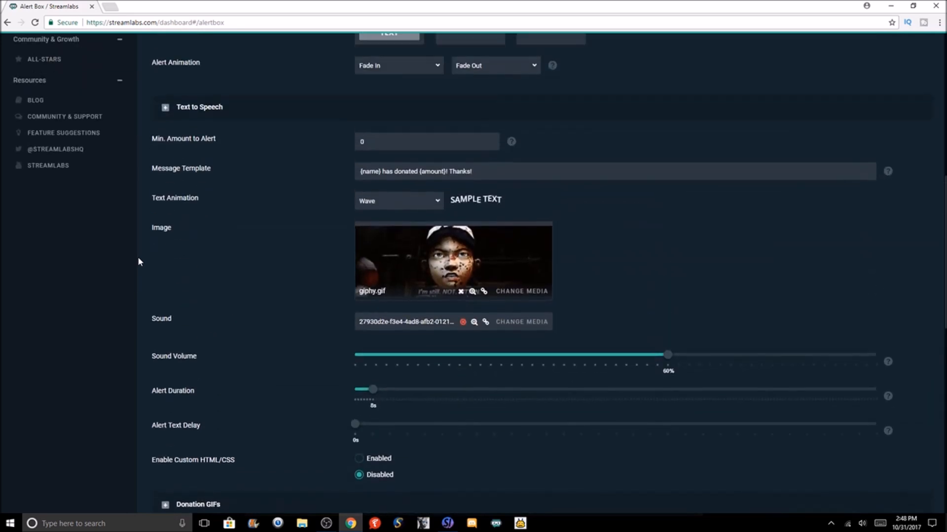
pyautogui.scroll(8, 138, 262)
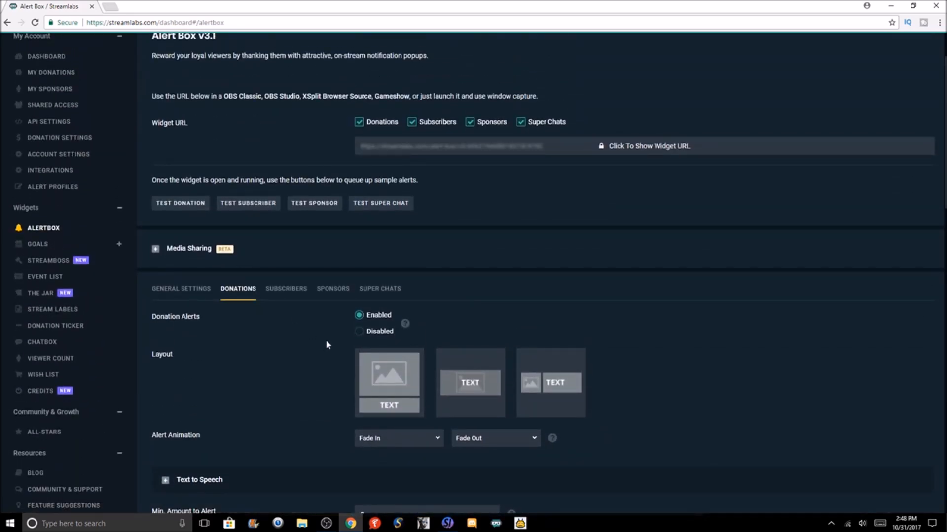
pyautogui.click(286, 289)
pyautogui.scroll(-3, 541, 294)
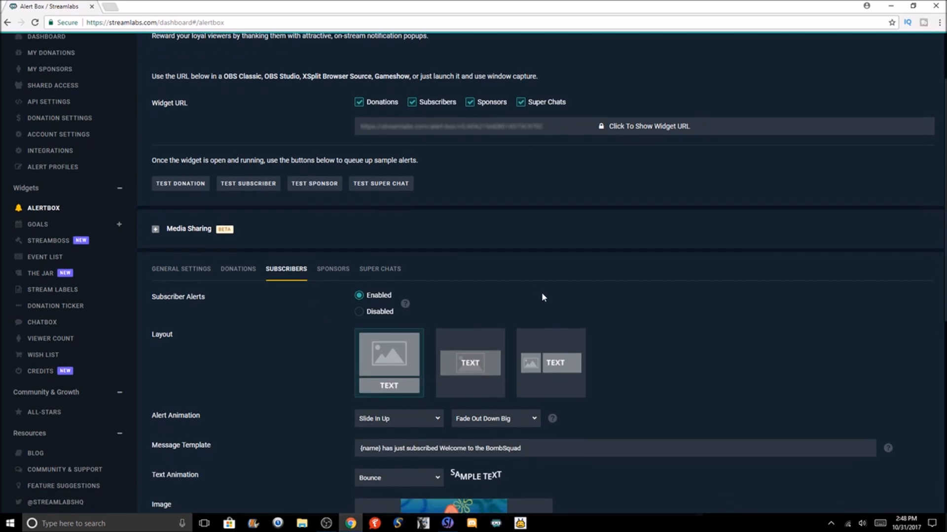
pyautogui.scroll(-1, 542, 297)
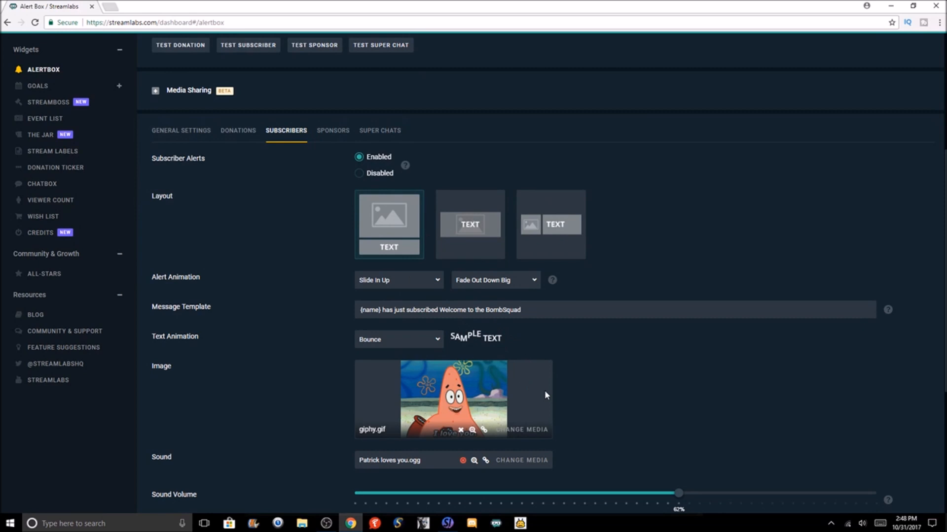
pyautogui.scroll(-4, 614, 349)
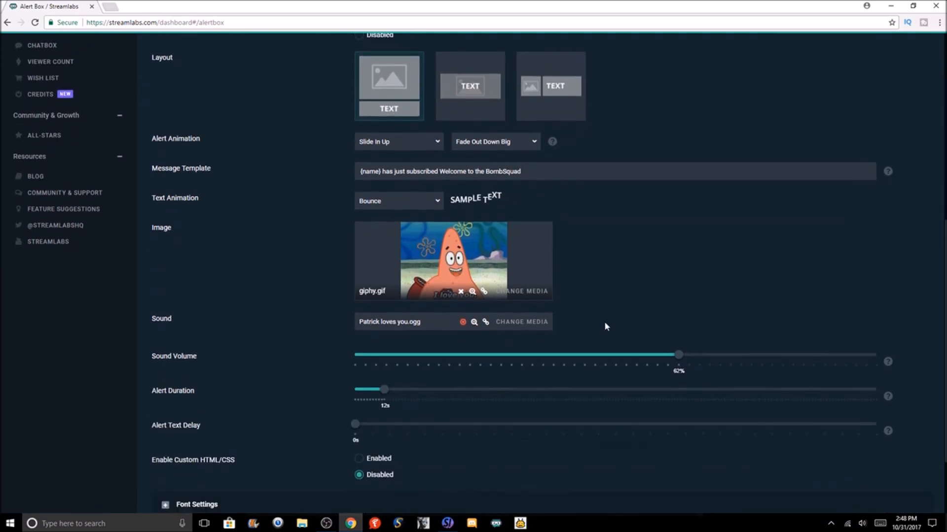
pyautogui.scroll(-1, 605, 327)
# - Send a test subscriber alert from the Alert Box page and switch to OBS to check it in the preview
pyautogui.scroll(3, 508, 446)
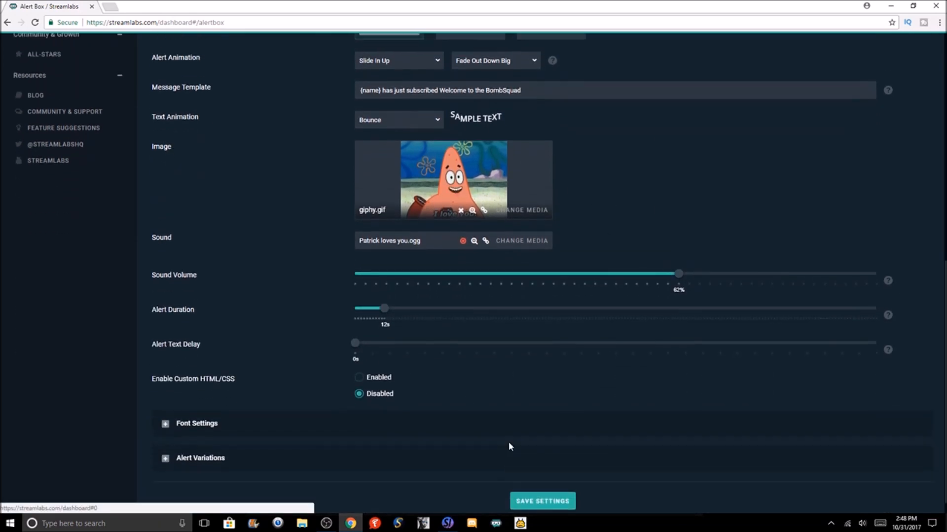
pyautogui.scroll(4, 507, 446)
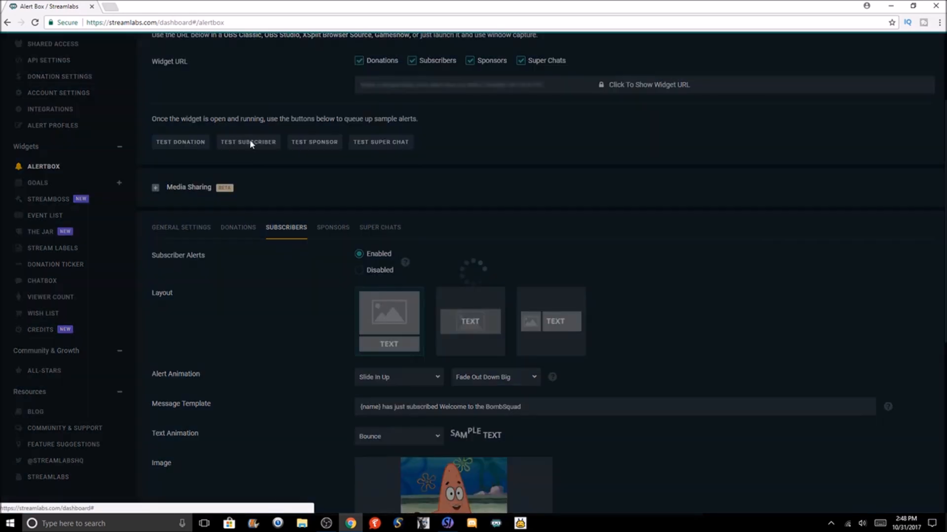
pyautogui.click(250, 143)
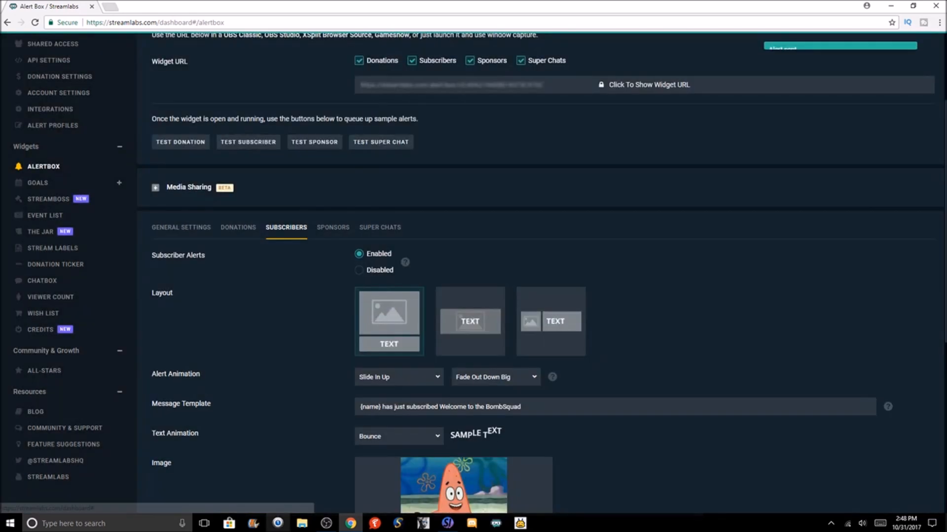
pyautogui.click(326, 523)
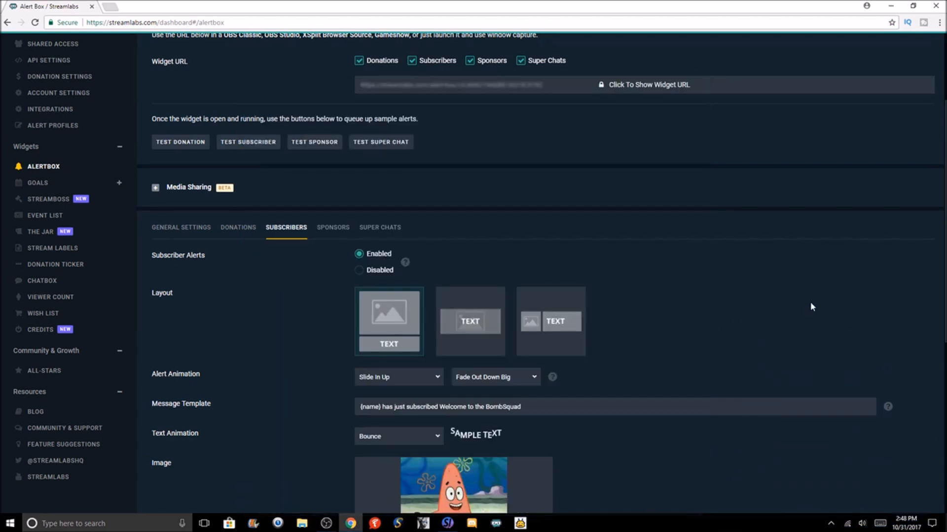
# - Open the sponsor alert settings and review their layout, animations, message template, image, sound and duration
pyautogui.scroll(-1, 716, 263)
pyautogui.click(333, 207)
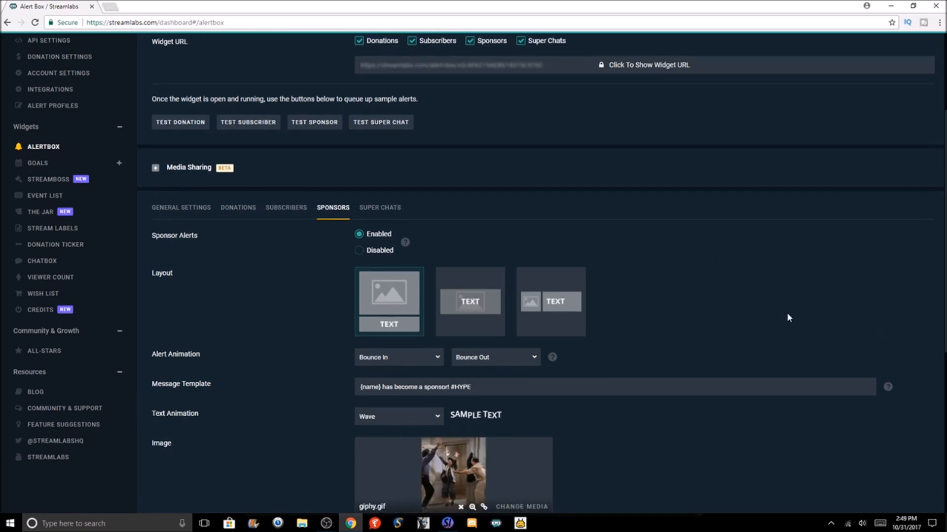
pyautogui.scroll(-5, 788, 317)
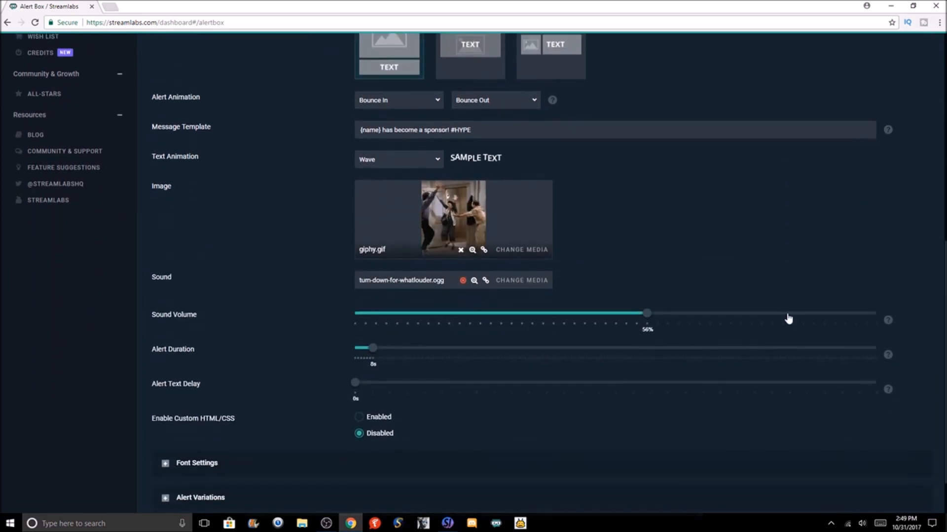
pyautogui.scroll(-1, 787, 318)
# - Send a test sponsor alert from the Alert Box page
pyautogui.scroll(6, 787, 318)
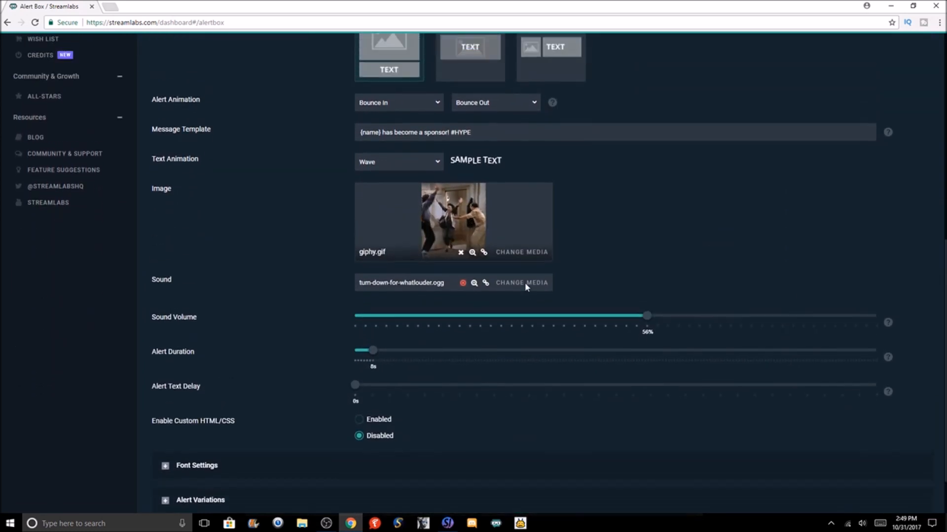
pyautogui.scroll(1, 470, 377)
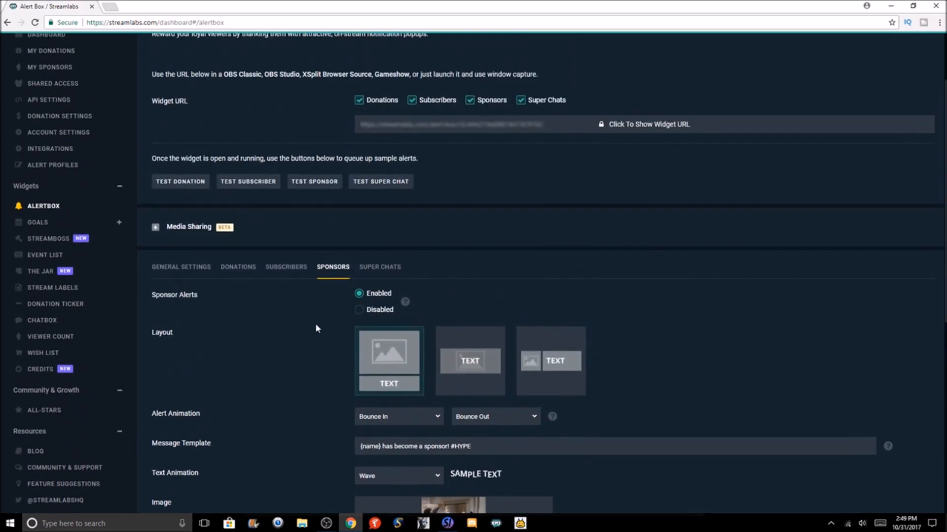
pyautogui.click(317, 193)
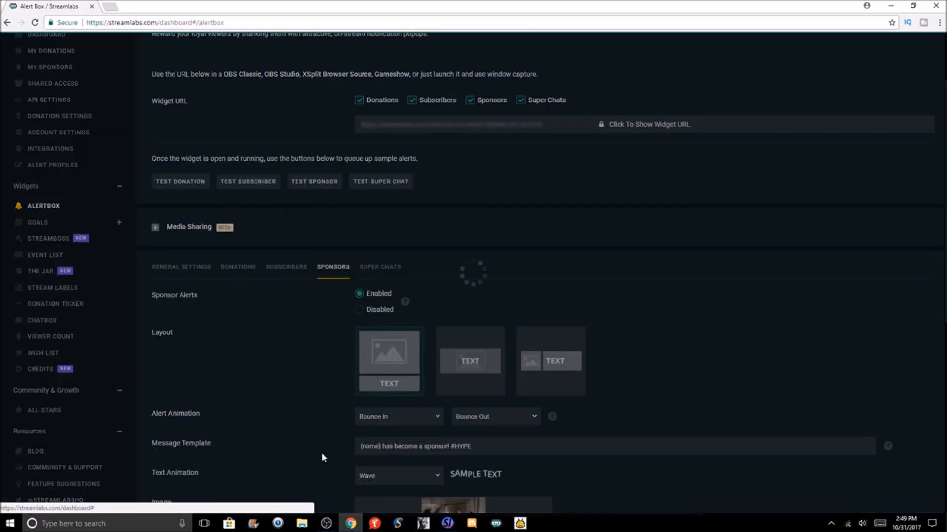
# - Switch to OBS to check the test sponsor alert in the preview and return to the Alert Box page
pyautogui.click(326, 523)
pyautogui.click(355, 447)
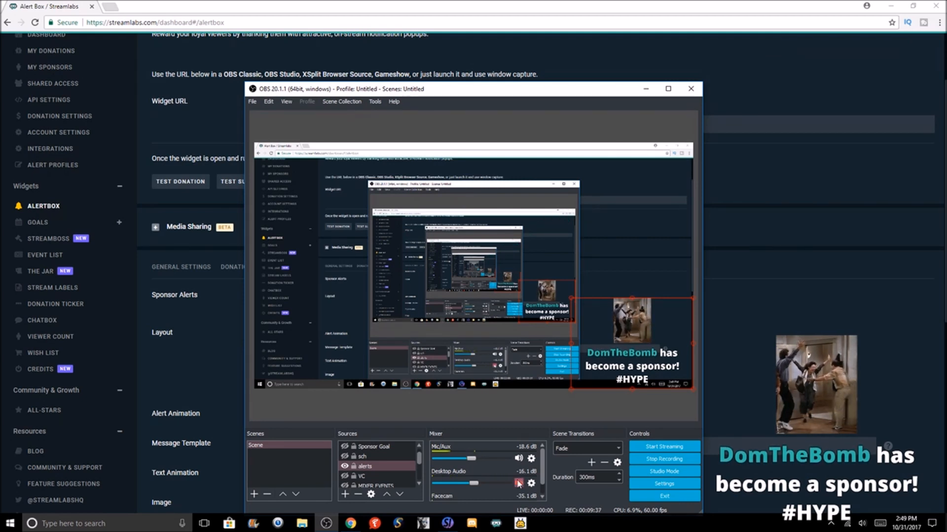
pyautogui.click(327, 523)
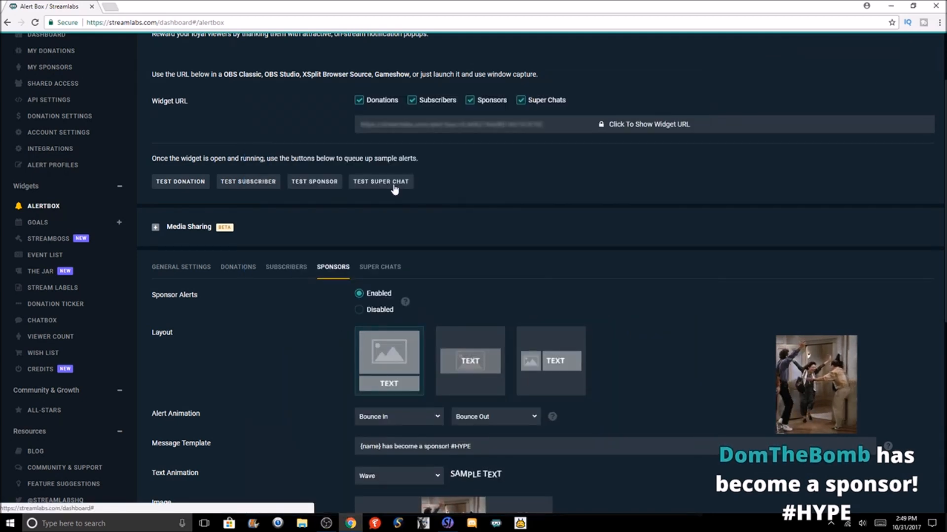
# - Open the super chat alert settings and review their layout, animations, minimum amount, message template, image, sound, duration and text delay
pyautogui.click(374, 265)
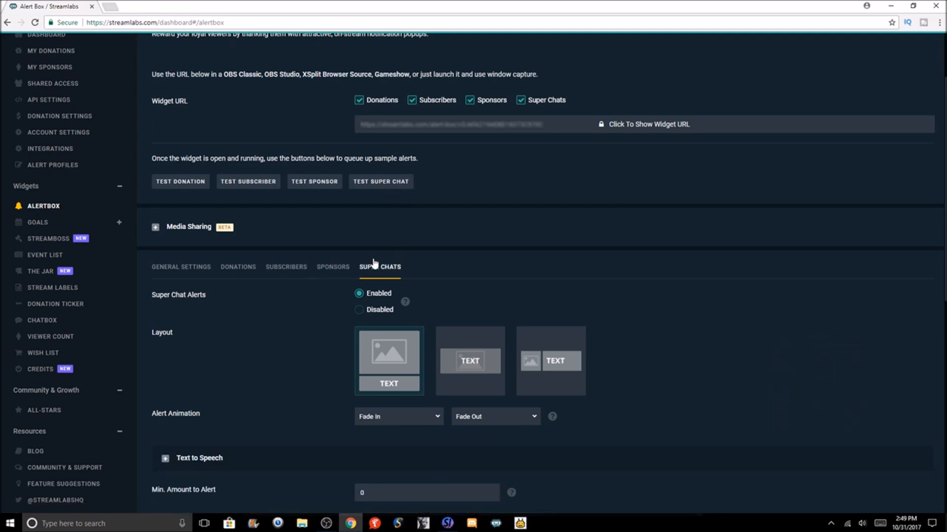
pyautogui.scroll(-6, 745, 331)
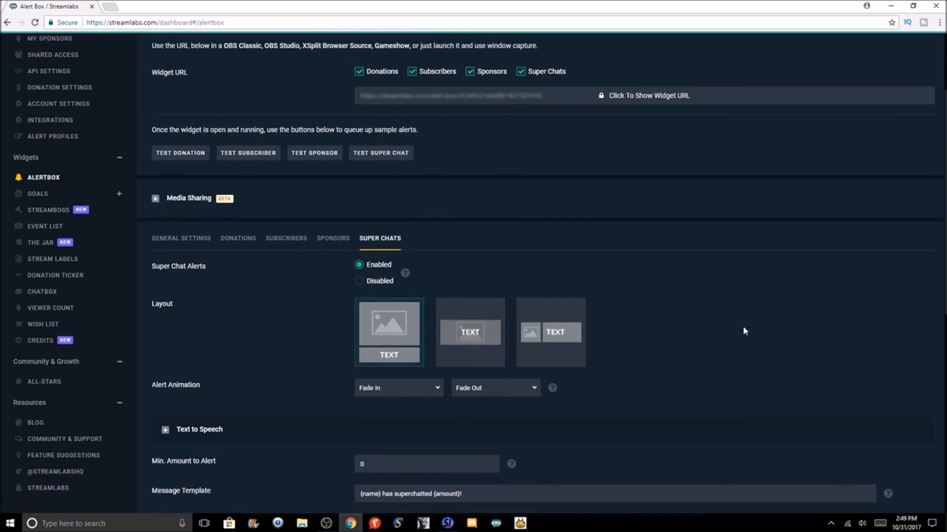
pyautogui.scroll(-3, 745, 331)
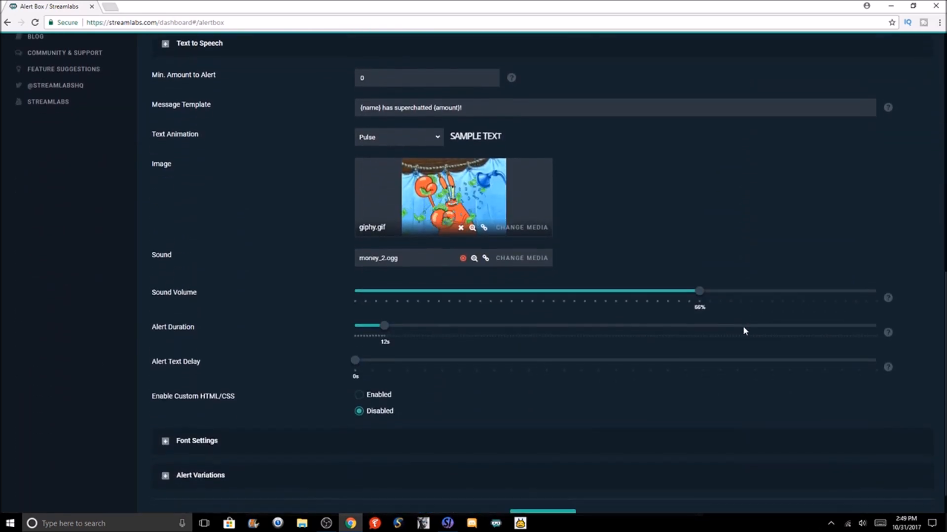
pyautogui.scroll(10, 743, 326)
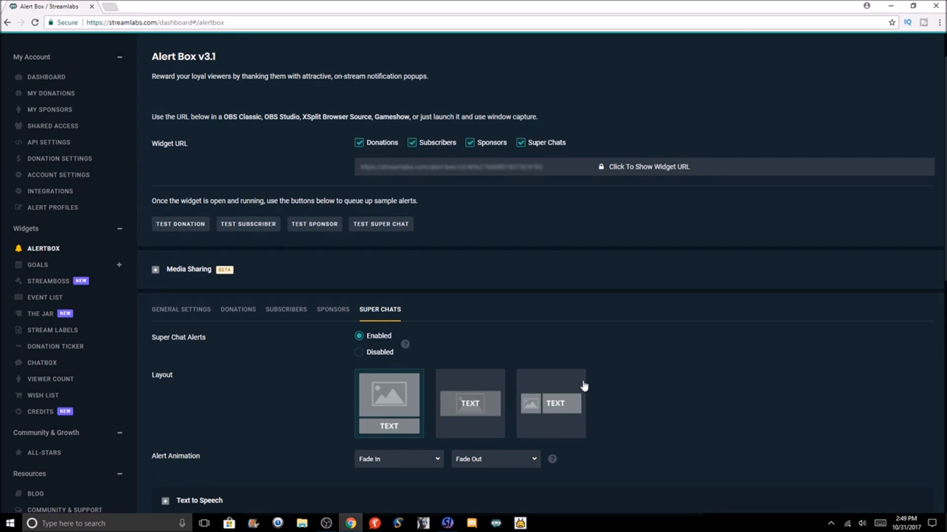
# - Expand the goal widgets and look through the Donation Goal fields and appearance settings and the Subscriber Goal page
pyautogui.click(59, 269)
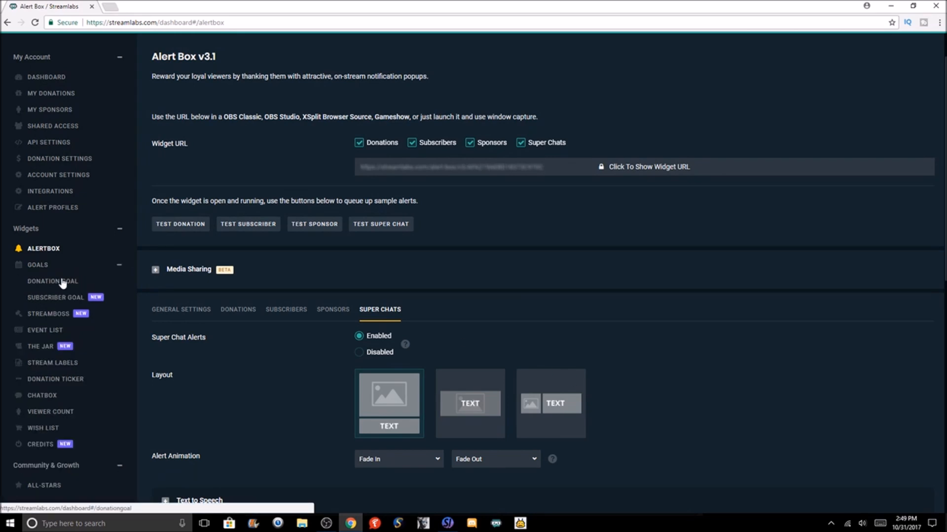
pyautogui.click(62, 282)
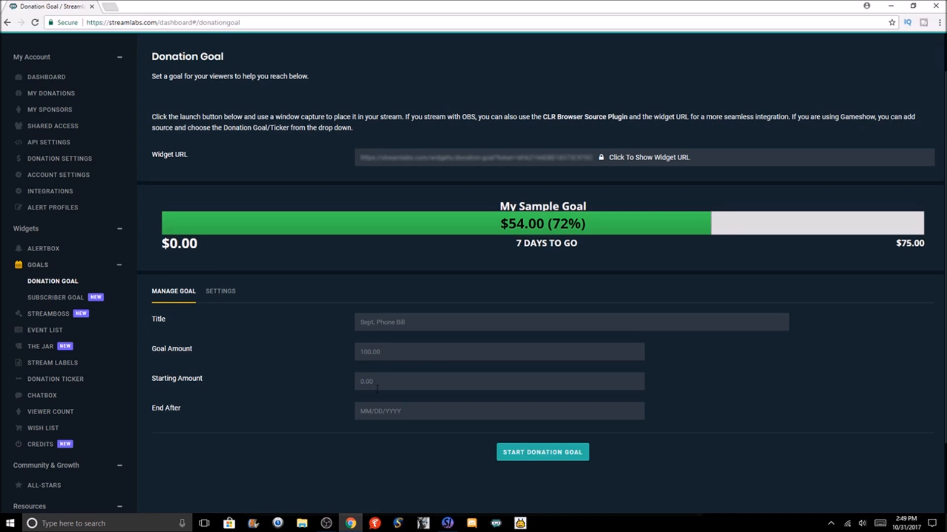
pyautogui.click(221, 295)
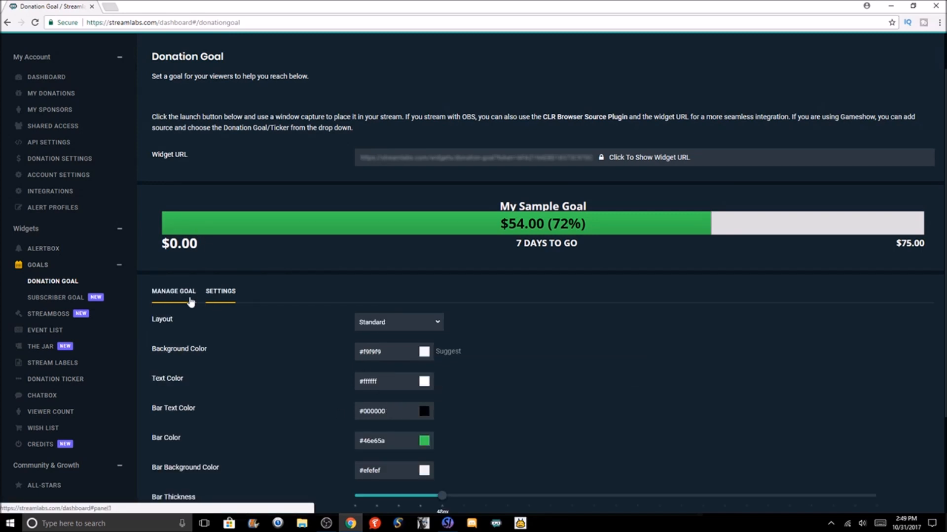
pyautogui.click(191, 300)
pyautogui.click(96, 297)
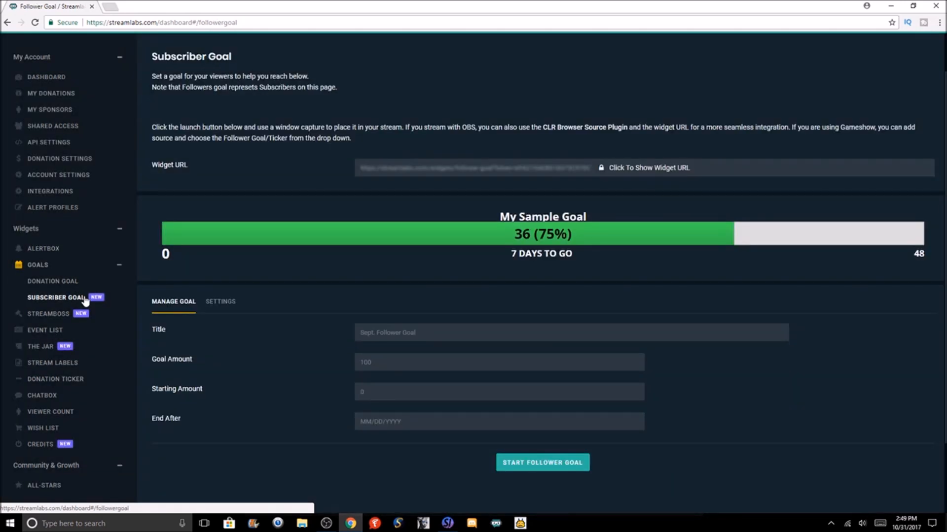
# - Open the Streamboss widget and review its battle details and its damage settings per subscriber, super chat, sponsor and donation
pyautogui.click(60, 314)
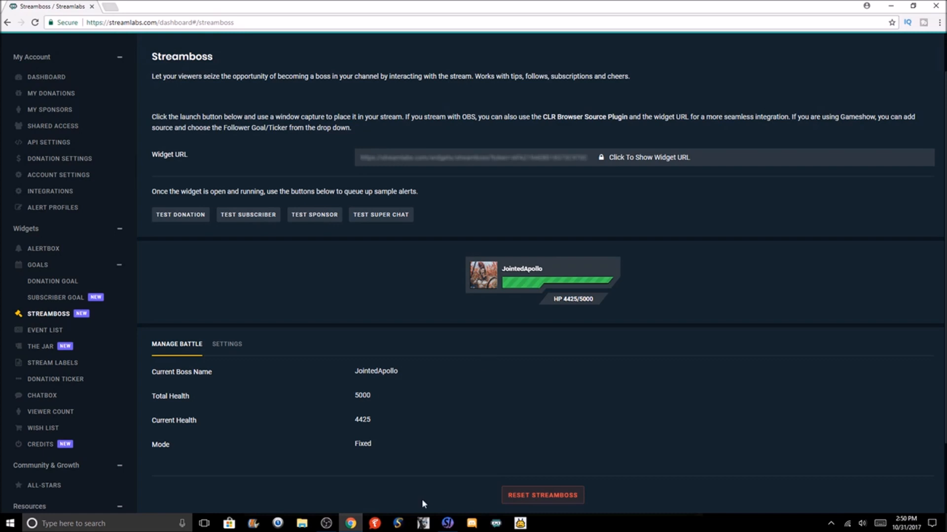
pyautogui.click(231, 345)
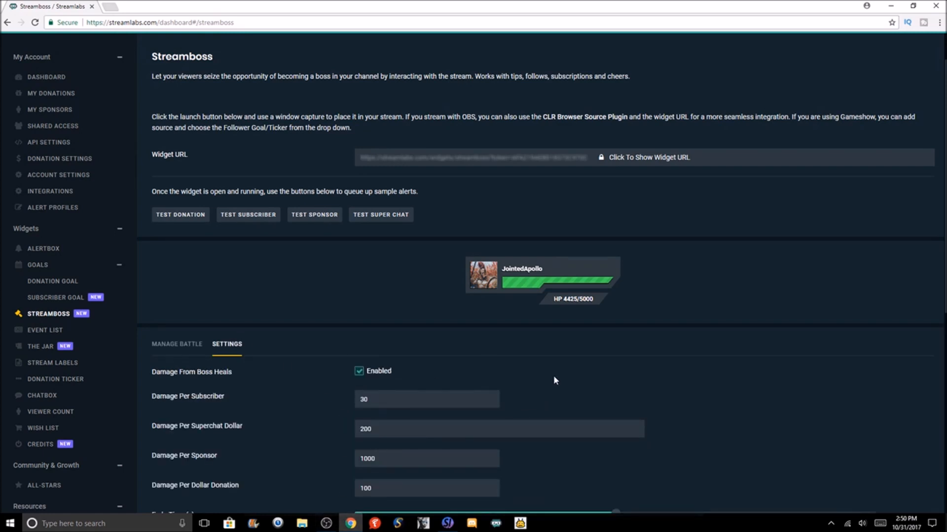
pyautogui.scroll(-1, 556, 380)
pyautogui.scroll(1, 556, 380)
pyautogui.click(194, 347)
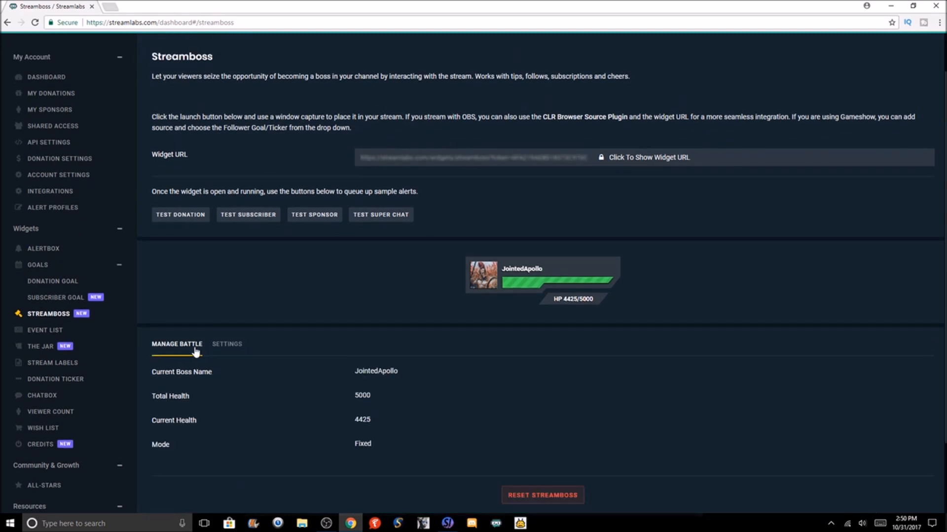
# - Send a test donation from the Streamboss page and check it in the OBS preview
pyautogui.click(326, 524)
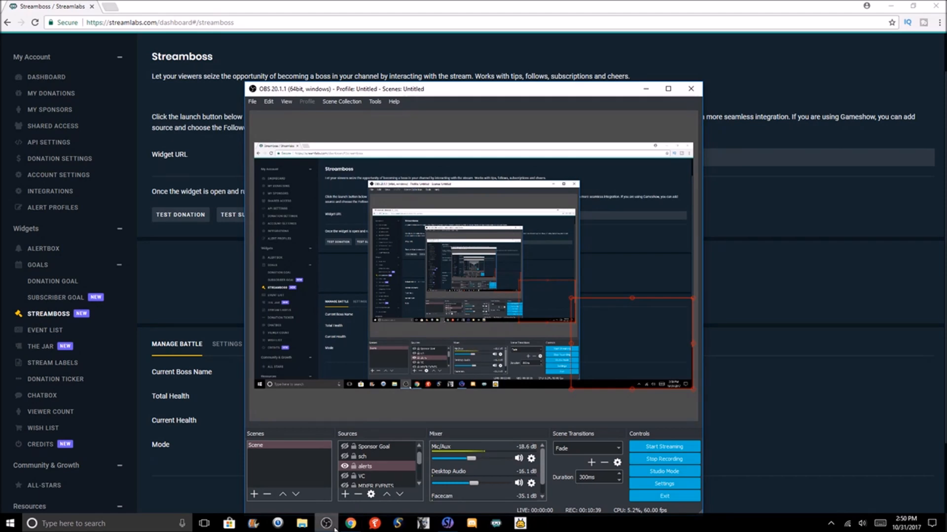
pyautogui.click(326, 524)
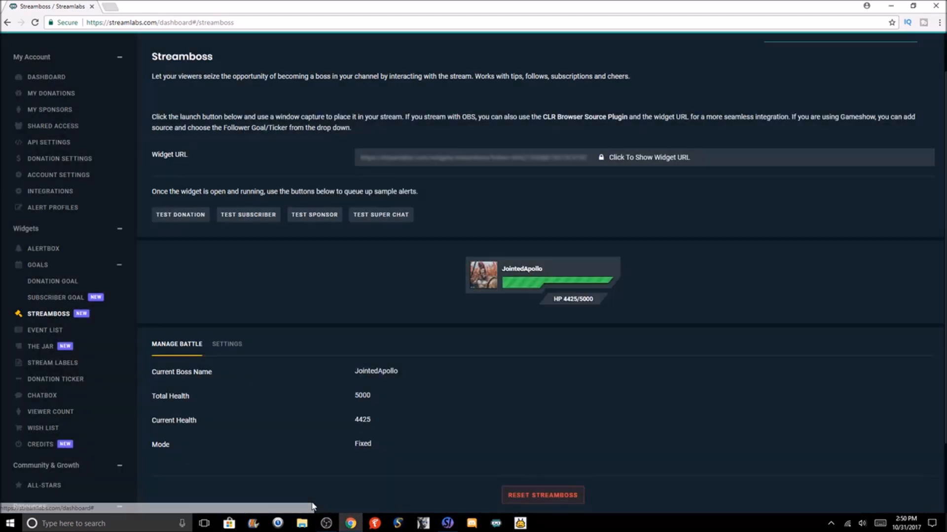
pyautogui.click(327, 524)
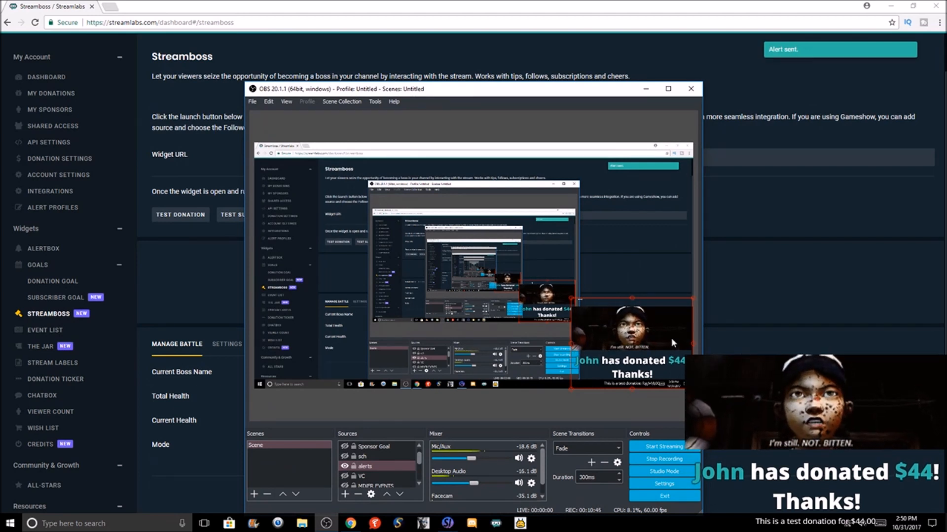
# - Make the Streamboss source visible in OBS and test it with a sample donation from the Streamboss page
pyautogui.moveTo(419, 456)
pyautogui.mouseDown()
pyautogui.moveTo(420, 469)
pyautogui.moveTo(420, 452)
pyautogui.mouseUp()
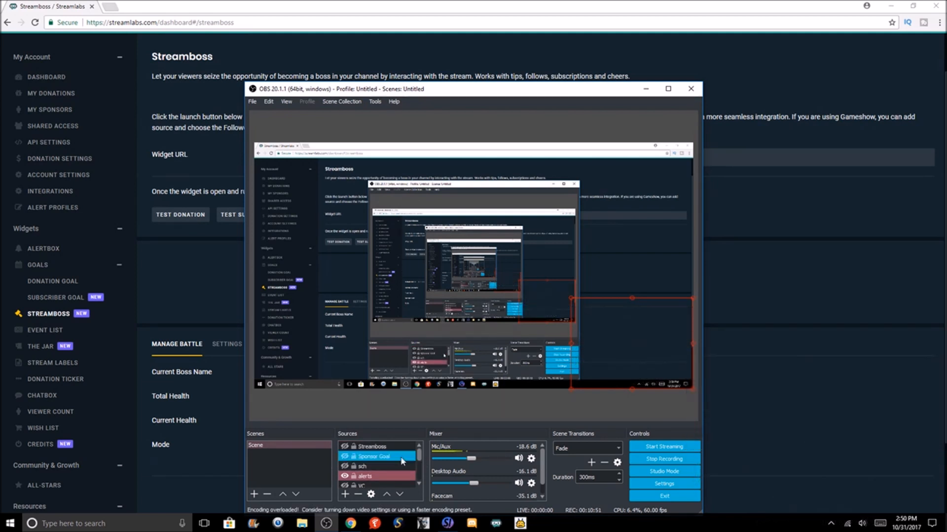
pyautogui.click(345, 446)
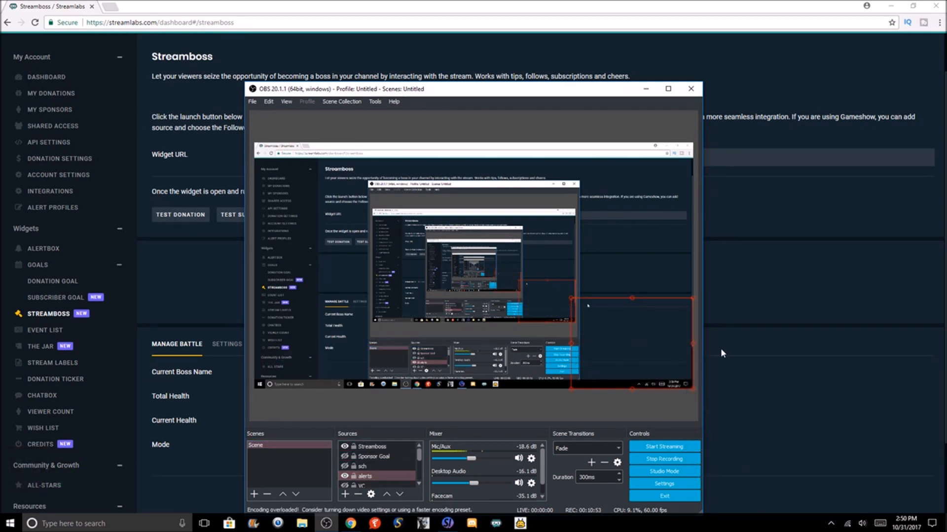
pyautogui.click(763, 346)
pyautogui.click(203, 217)
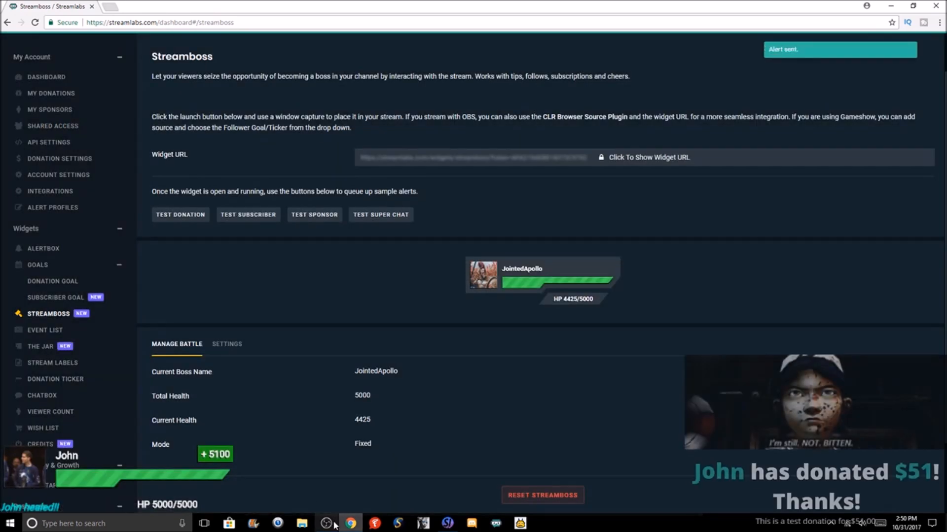
pyautogui.click(331, 524)
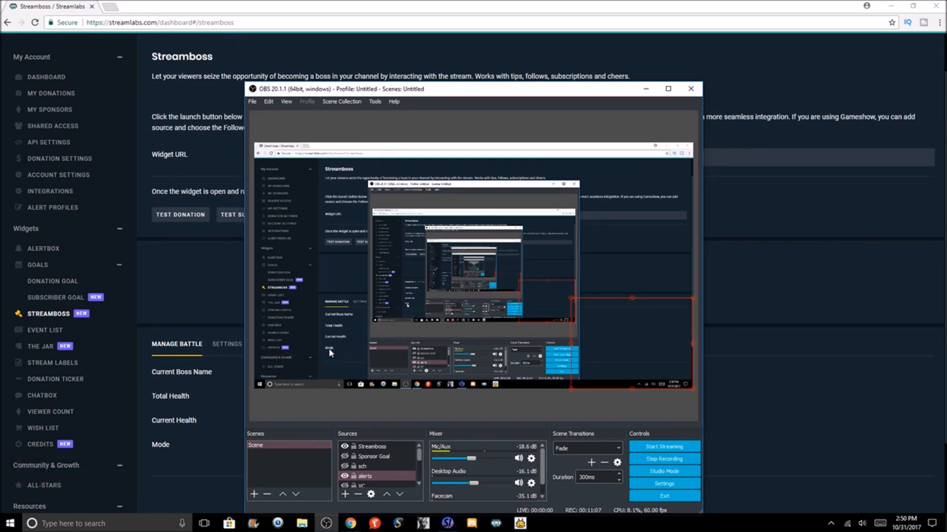
pyautogui.hotkey('alt', 'Tab')
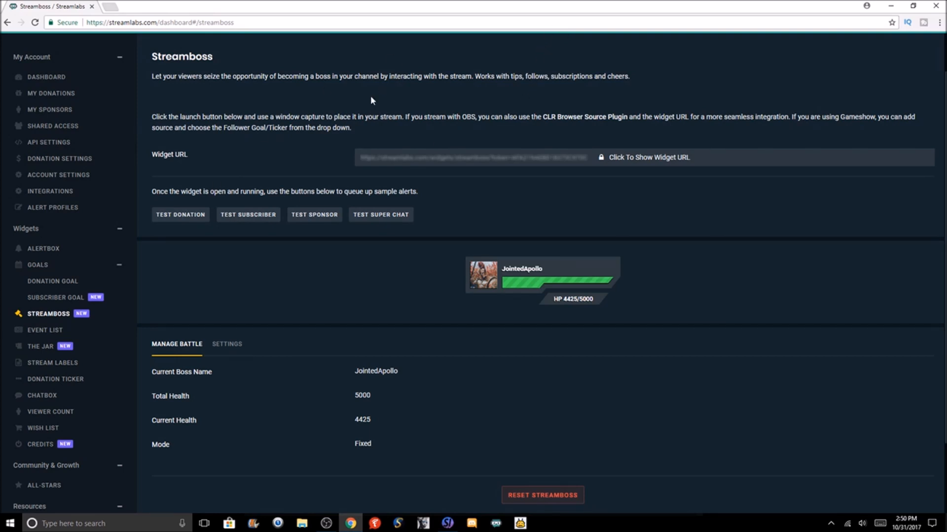
# - Open the Event List widget page and make the MIXER EVENTS source visible in OBS
pyautogui.click(70, 327)
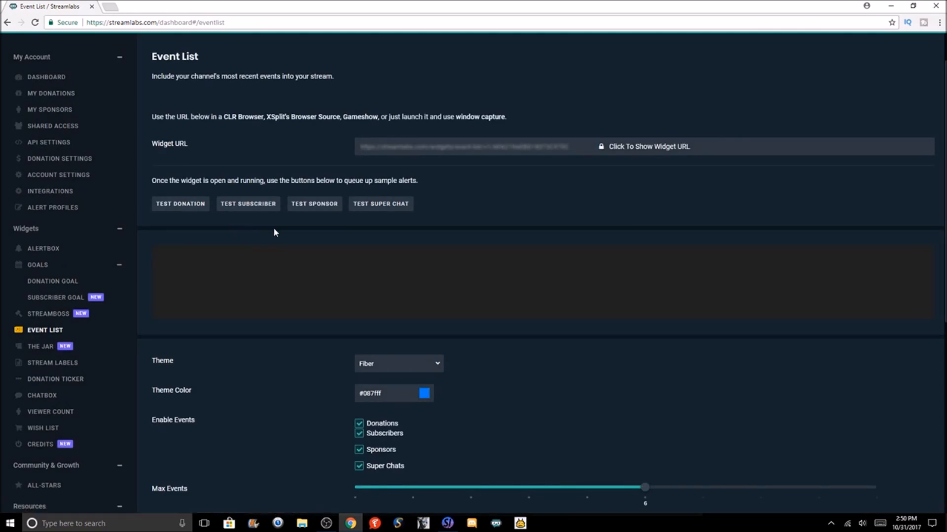
pyautogui.click(386, 216)
pyautogui.click(326, 523)
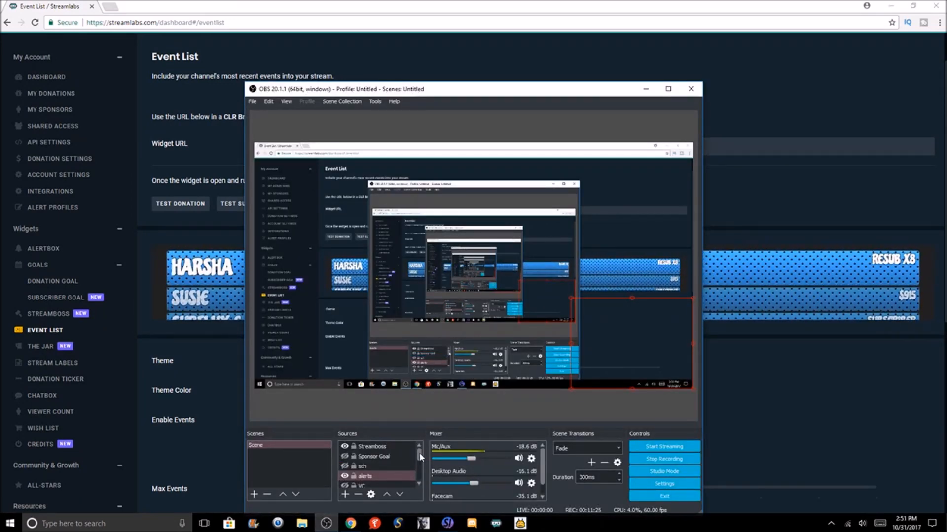
pyautogui.moveTo(419, 452); pyautogui.dragTo(419, 463)
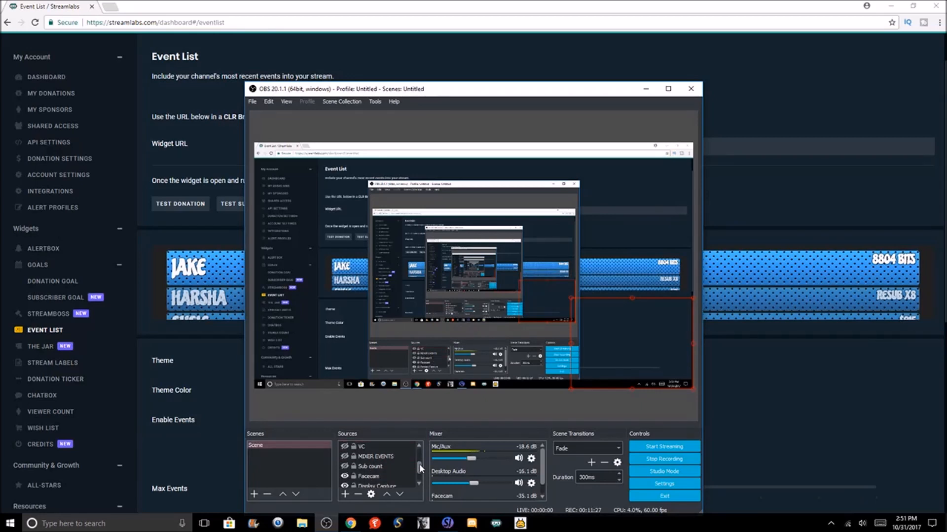
pyautogui.click(345, 457)
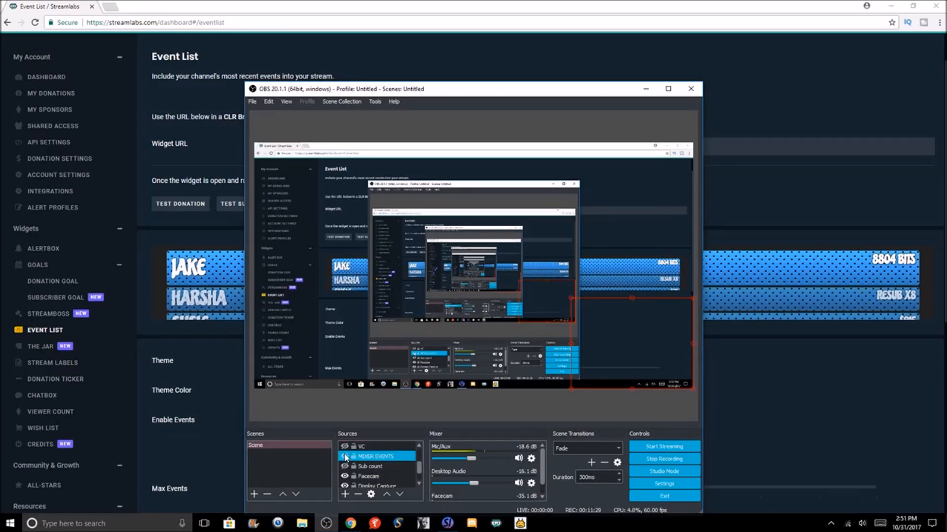
pyautogui.click(345, 456)
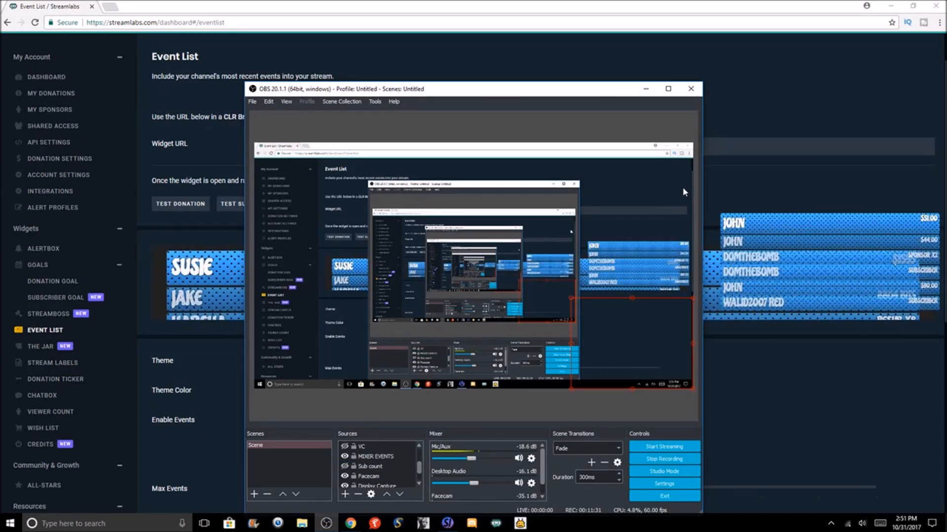
pyautogui.click(742, 416)
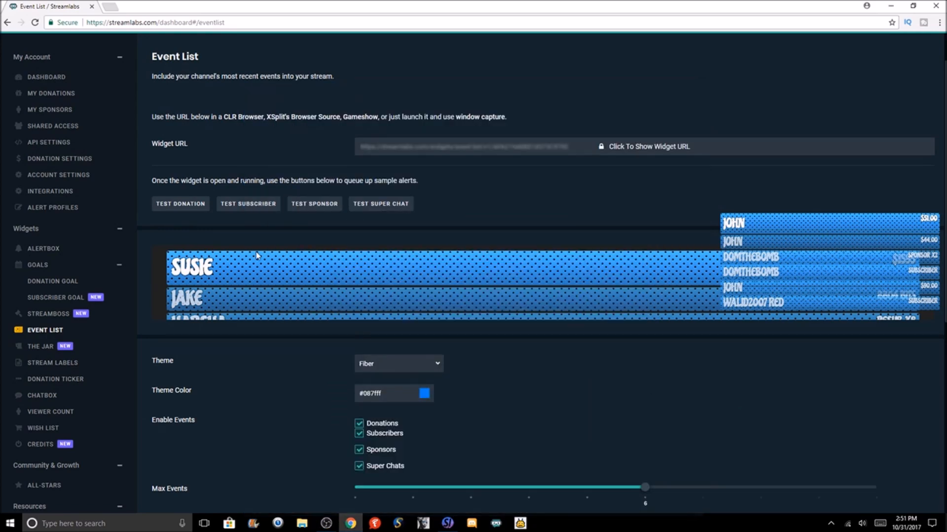
# - Send a test donation from the Event List page and check the event list overlay in OBS
pyautogui.click(181, 205)
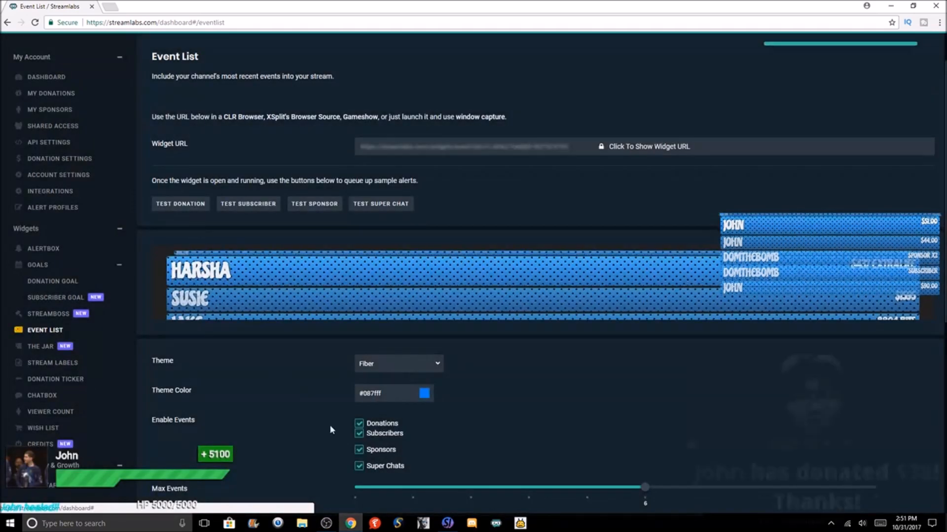
pyautogui.click(326, 523)
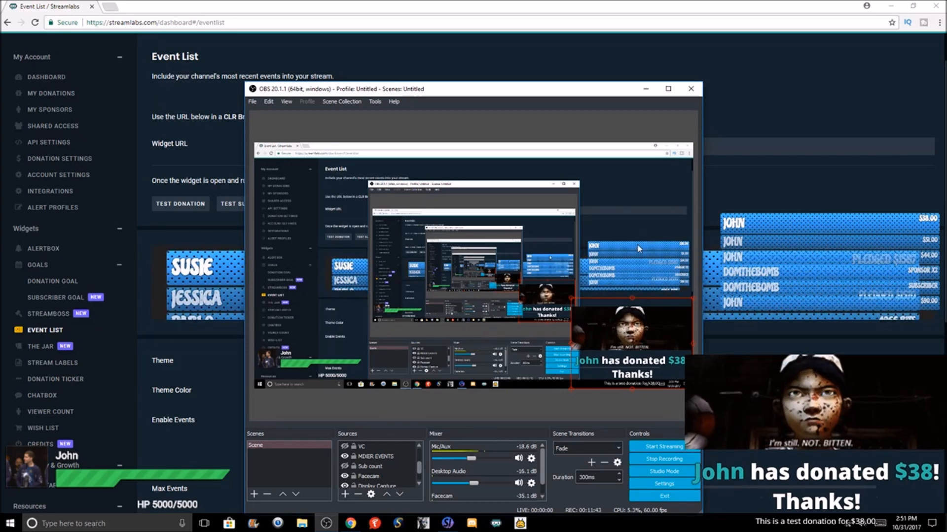
pyautogui.click(348, 458)
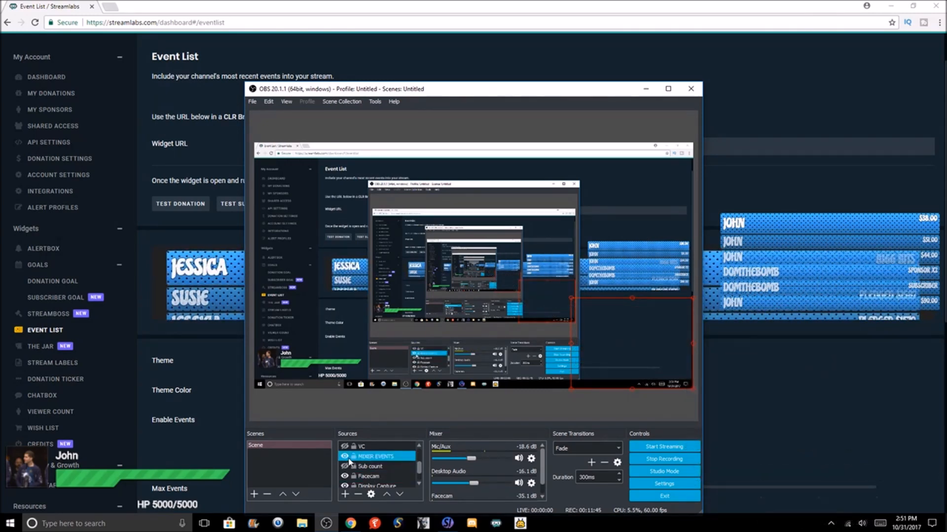
pyautogui.click(214, 373)
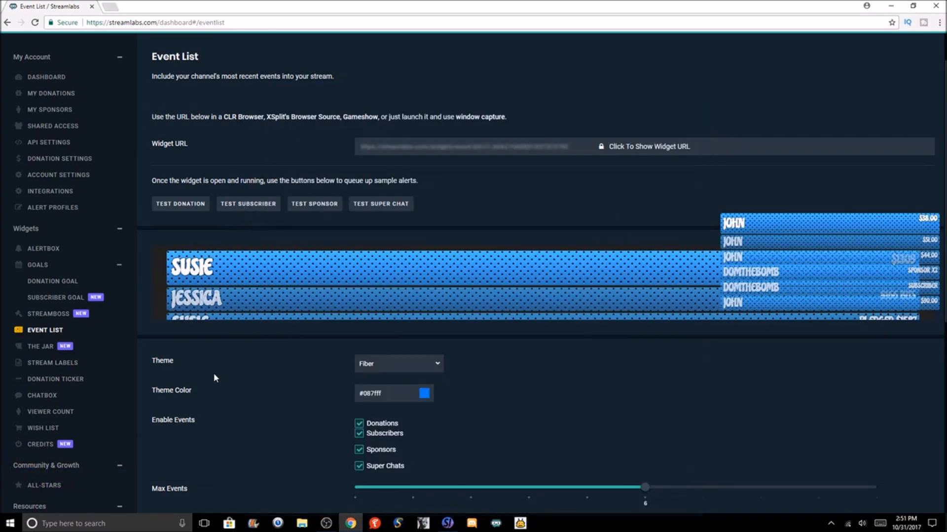
# - Try the Chevrons theme on the event list and set the theme back to Fiber
pyautogui.click(364, 364)
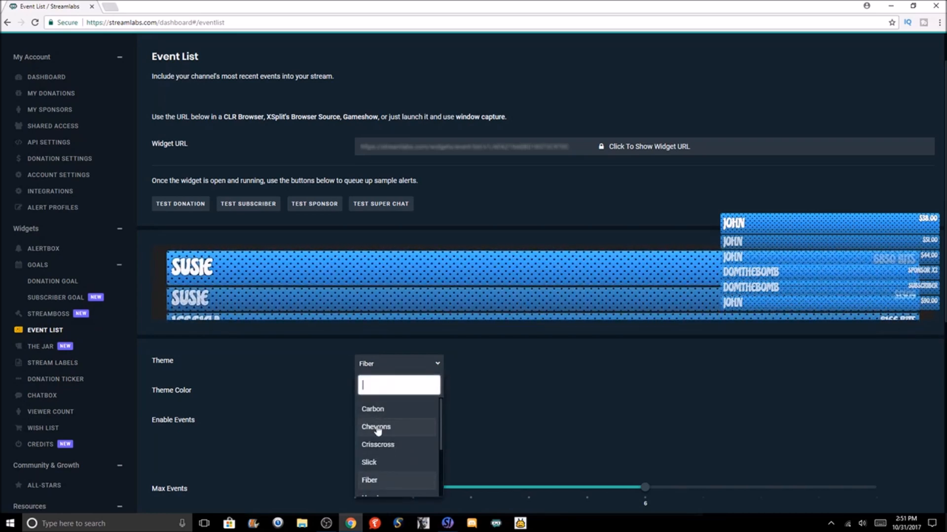
pyautogui.click(377, 429)
pyautogui.click(384, 364)
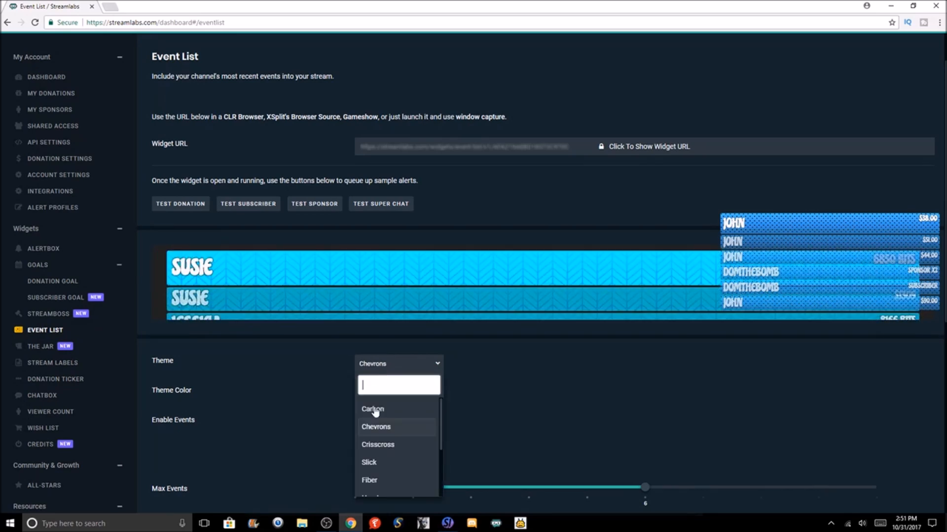
pyautogui.click(377, 479)
# - Review the Event List's remaining settings for enabled events, maximum events, colors, font, animation and events history
pyautogui.scroll(-2, 566, 397)
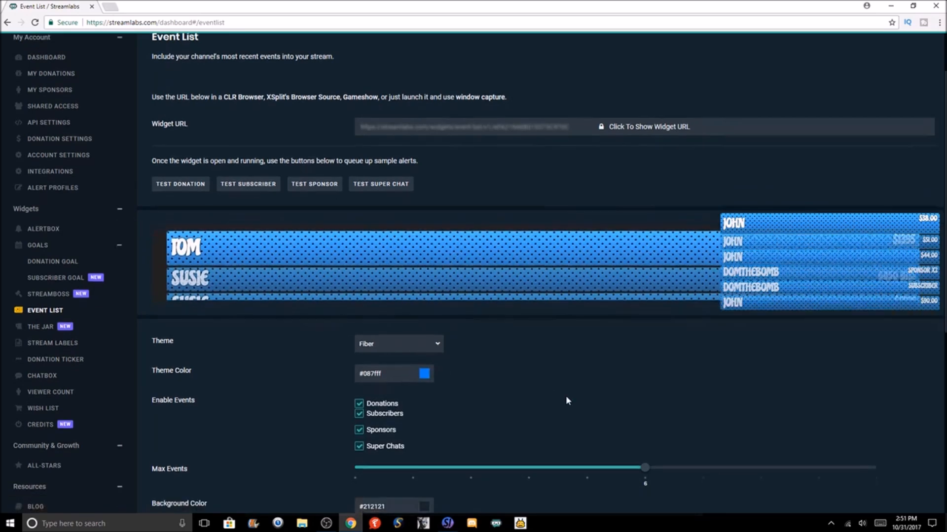
pyautogui.scroll(-5, 566, 401)
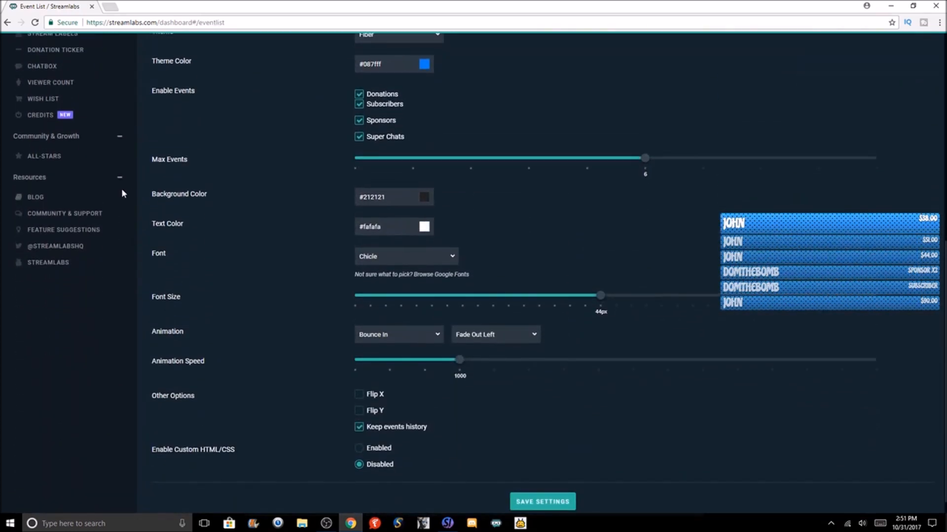
# - Open The Jar widget page and review its enabled events, jar images, text, minimum tip, background color and tip image settings
pyautogui.scroll(5, 157, 281)
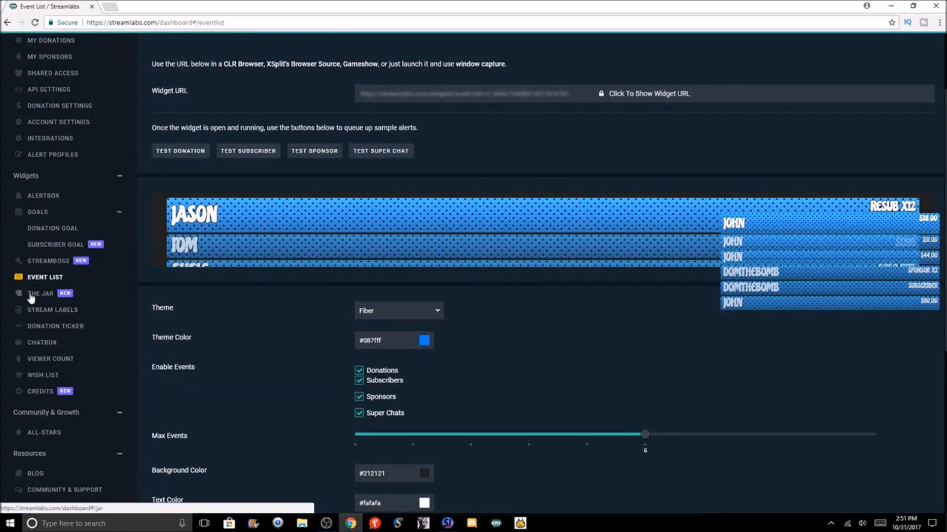
pyautogui.click(30, 295)
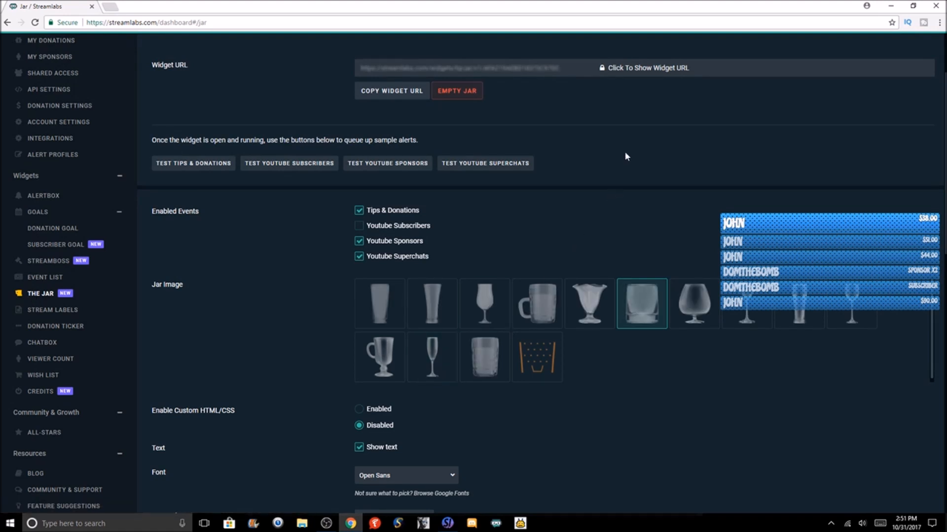
pyautogui.scroll(2, 626, 157)
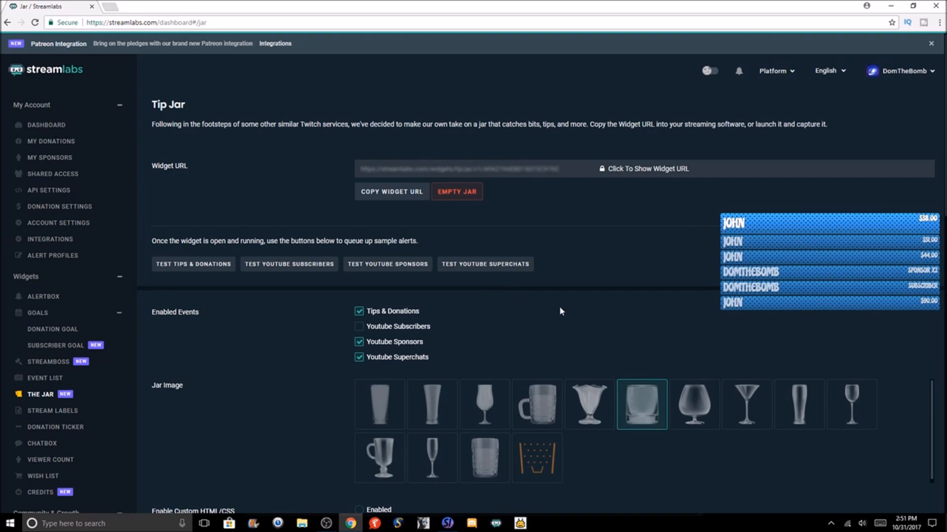
pyautogui.scroll(-5, 559, 311)
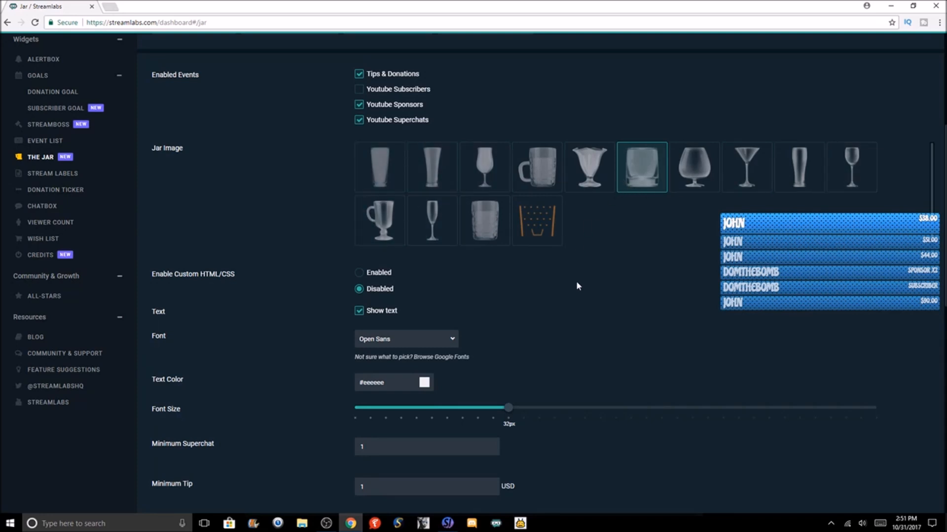
pyautogui.scroll(-1, 577, 283)
pyautogui.scroll(-9, 577, 285)
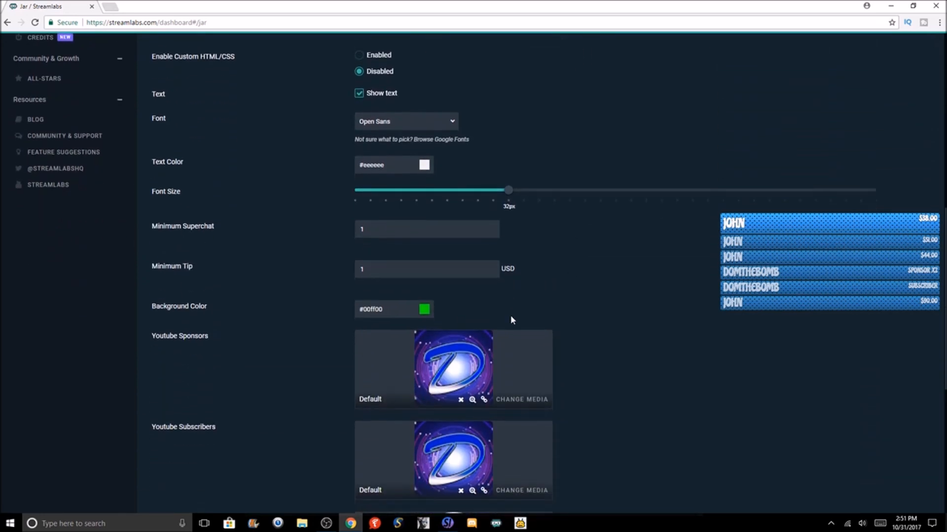
pyautogui.scroll(-5, 432, 163)
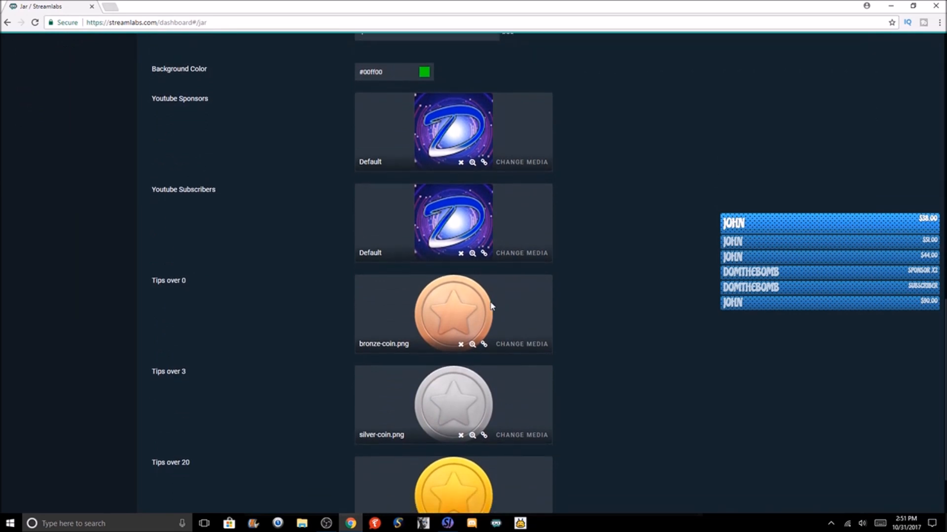
# - Read the Stream Labels page's description and open the Donation Ticker widget page to view its settings
pyautogui.scroll(10, 510, 436)
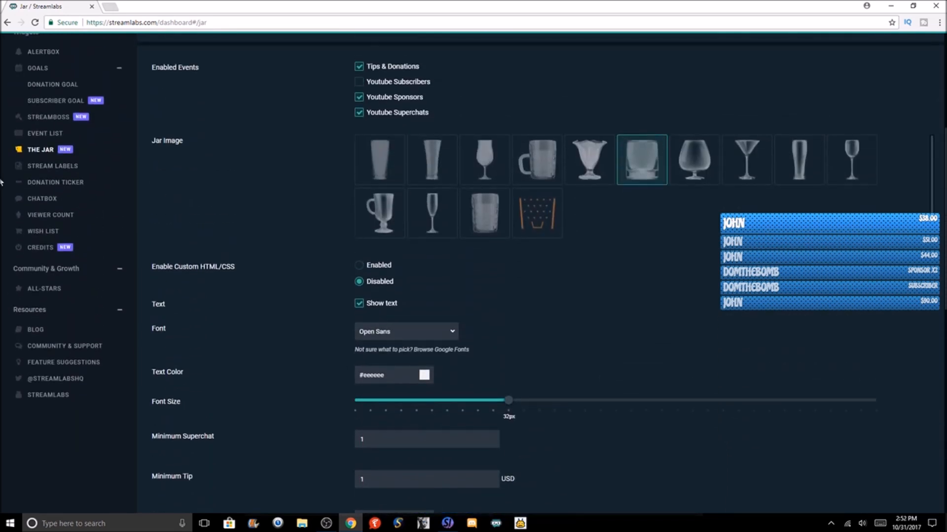
pyautogui.click(40, 168)
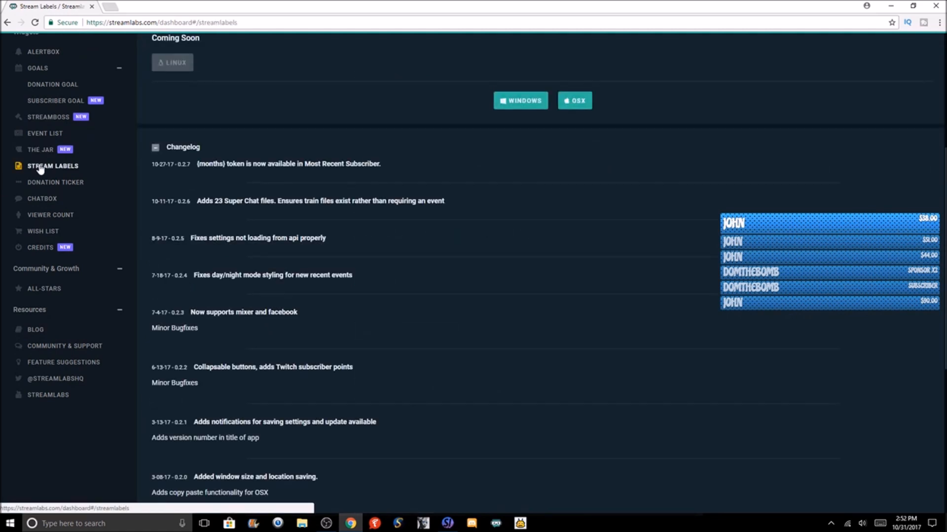
pyautogui.scroll(5, 265, 203)
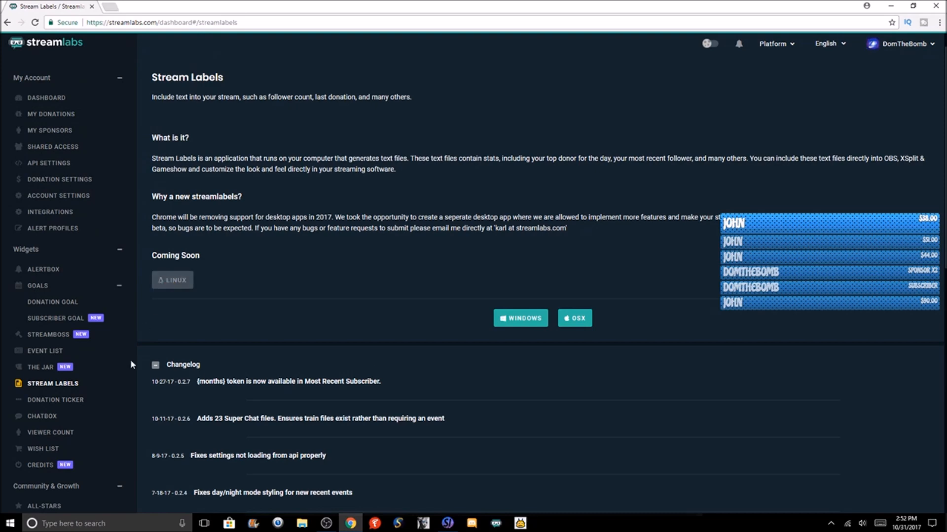
pyautogui.click(83, 401)
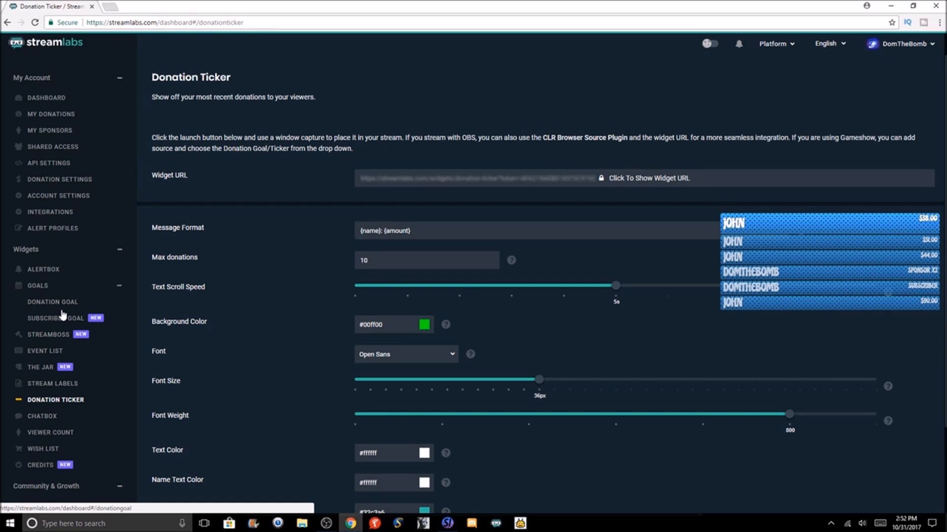
# - Switch to OBS to look at the option for adding a source from the Streamboss source, and return to the Donation Ticker page
pyautogui.click(327, 523)
pyautogui.click(374, 446)
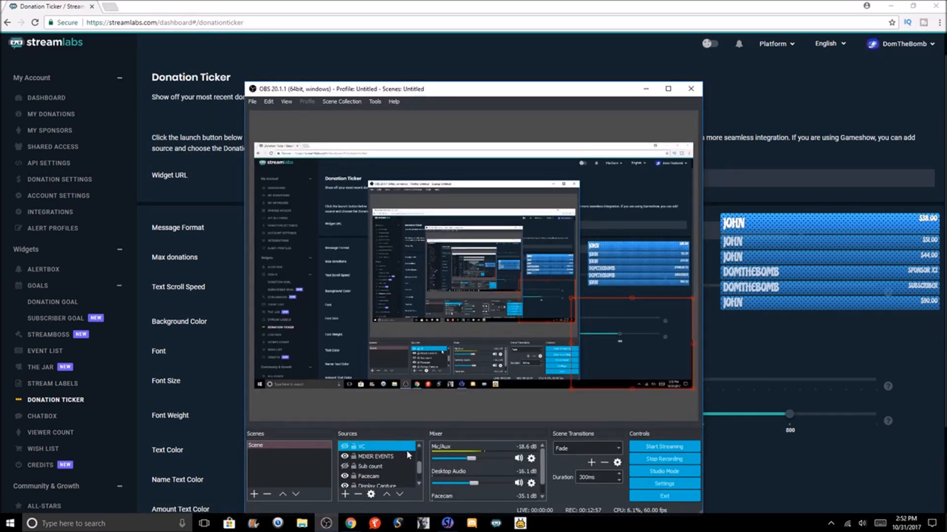
pyautogui.moveTo(420, 463); pyautogui.dragTo(420, 456)
pyautogui.scroll(2, 420, 454)
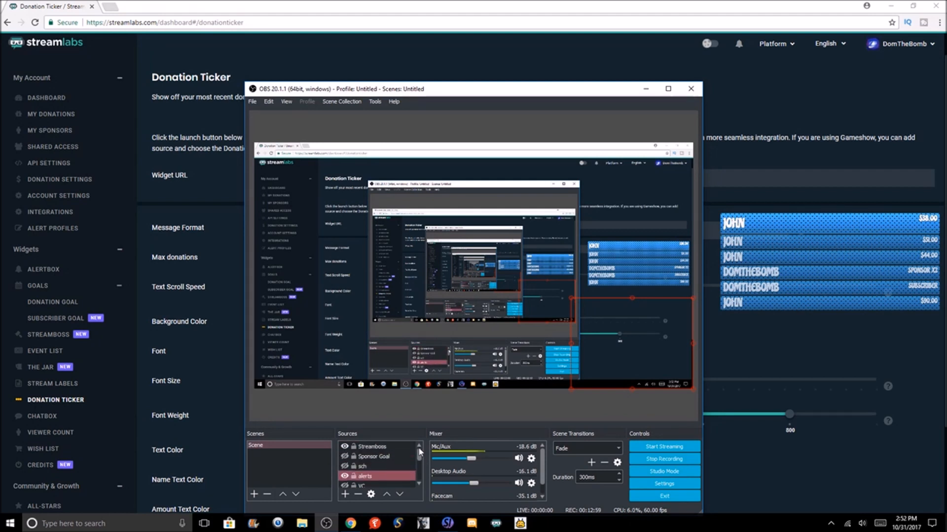
pyautogui.rightClick(395, 446)
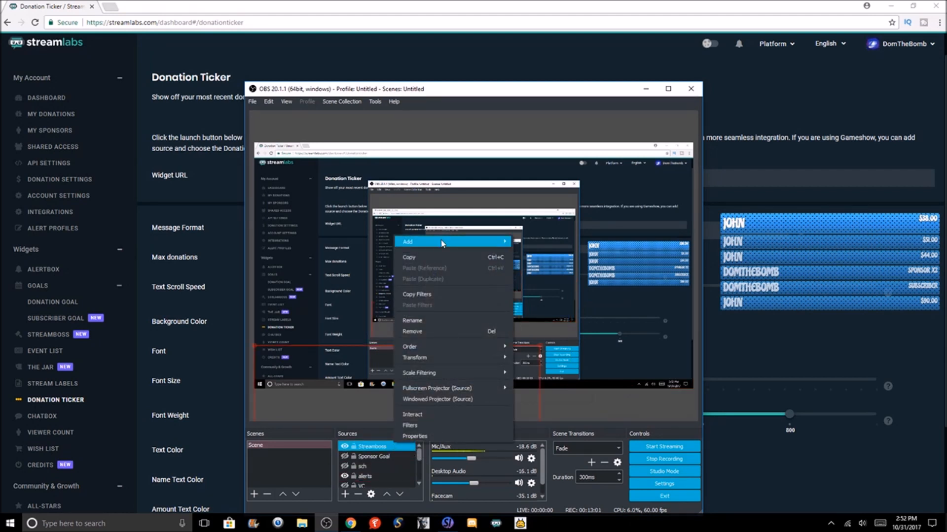
pyautogui.moveTo(469, 242)
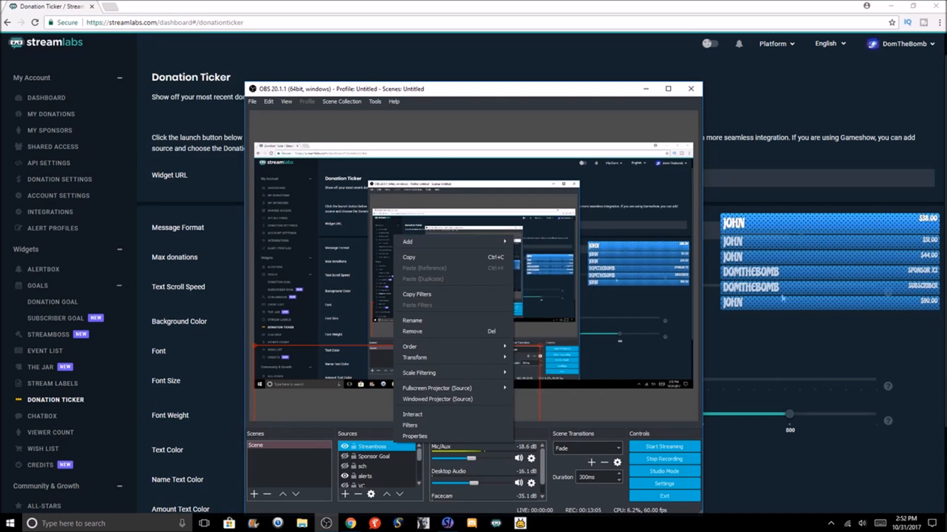
pyautogui.click(795, 284)
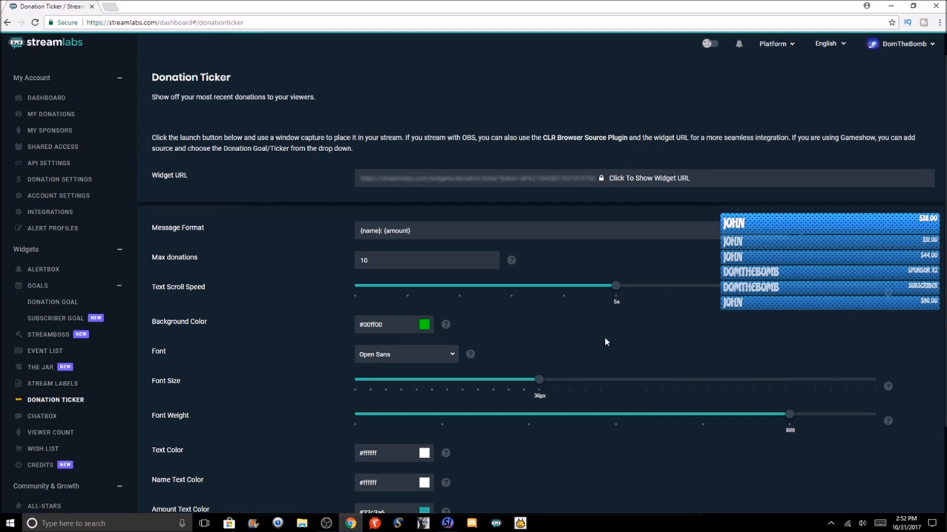
# - Look at the Chat Box widget page and open the Viewer Count widget page
pyautogui.click(74, 418)
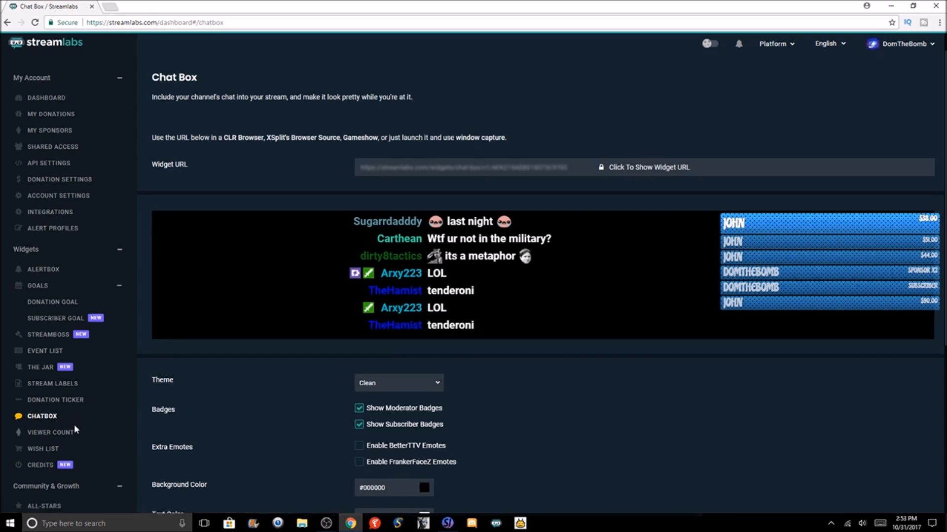
pyautogui.click(74, 434)
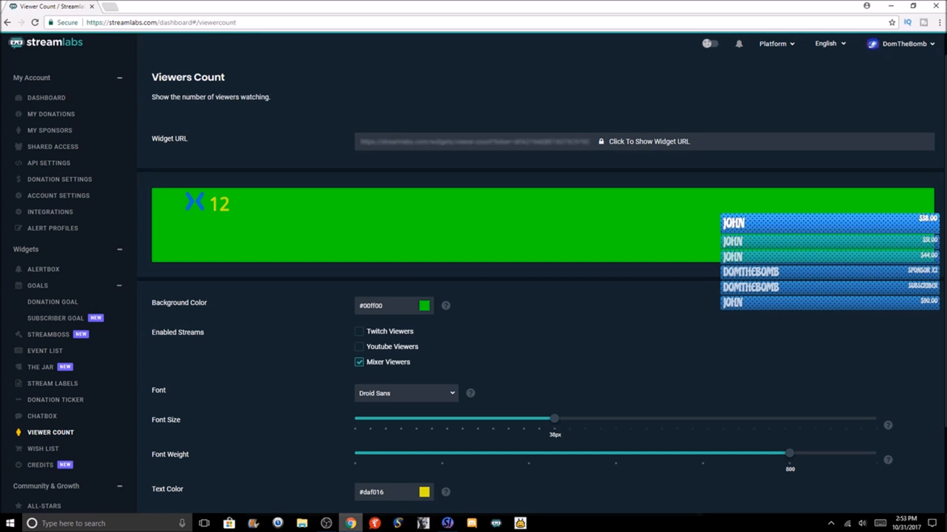
# - Make the VC source visible in OBS, move the viewer count overlay closer to the canvas's lower-right corner and return to Chrome
pyautogui.click(350, 524)
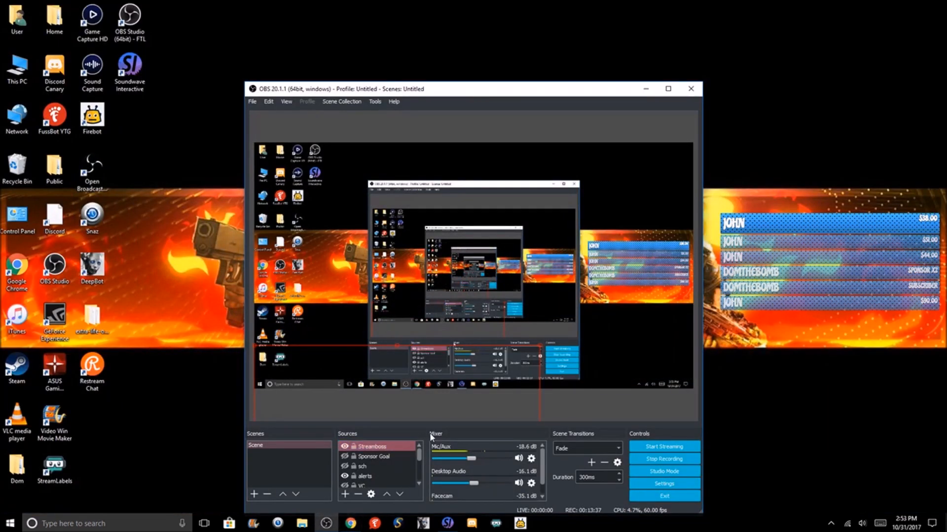
pyautogui.moveTo(419, 459)
pyautogui.mouseDown()
pyautogui.moveTo(418, 480)
pyautogui.moveTo(419, 471)
pyautogui.mouseUp()
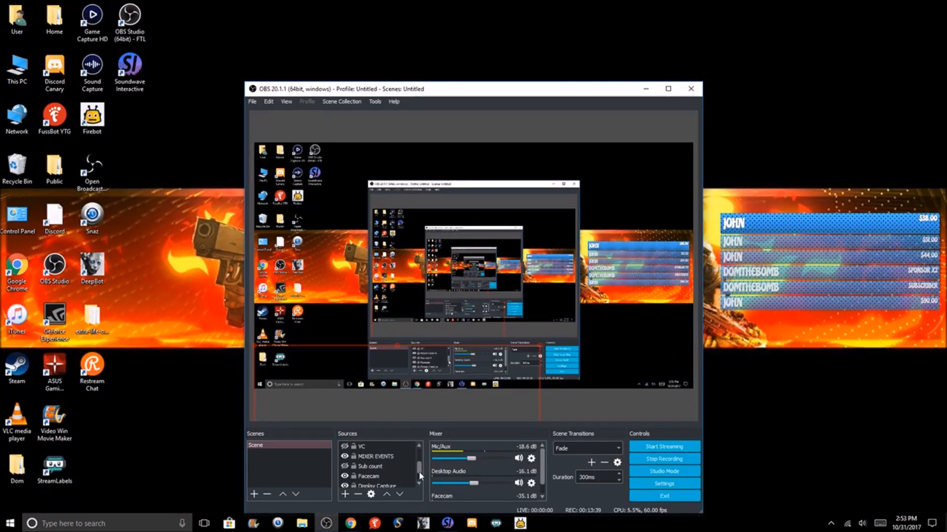
pyautogui.click(344, 446)
pyautogui.click(344, 447)
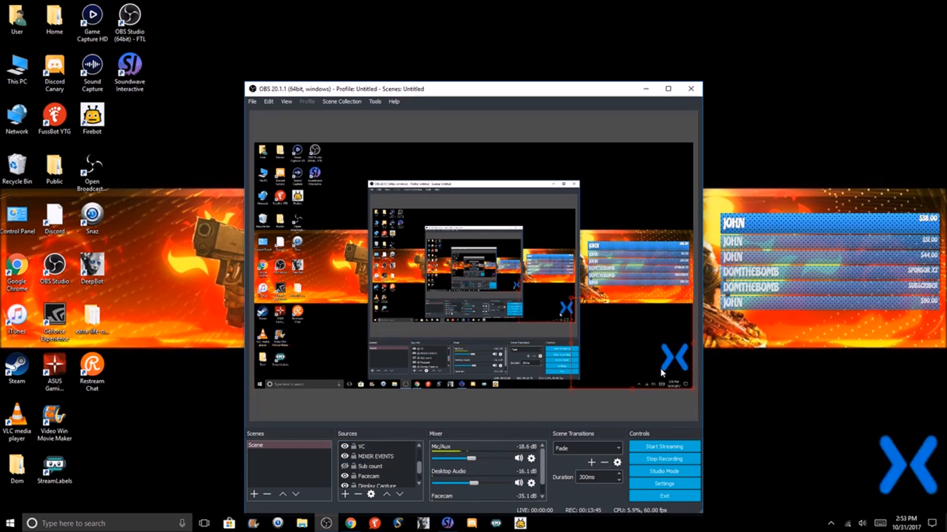
pyautogui.moveTo(668, 362); pyautogui.dragTo(696, 369)
pyautogui.click(352, 524)
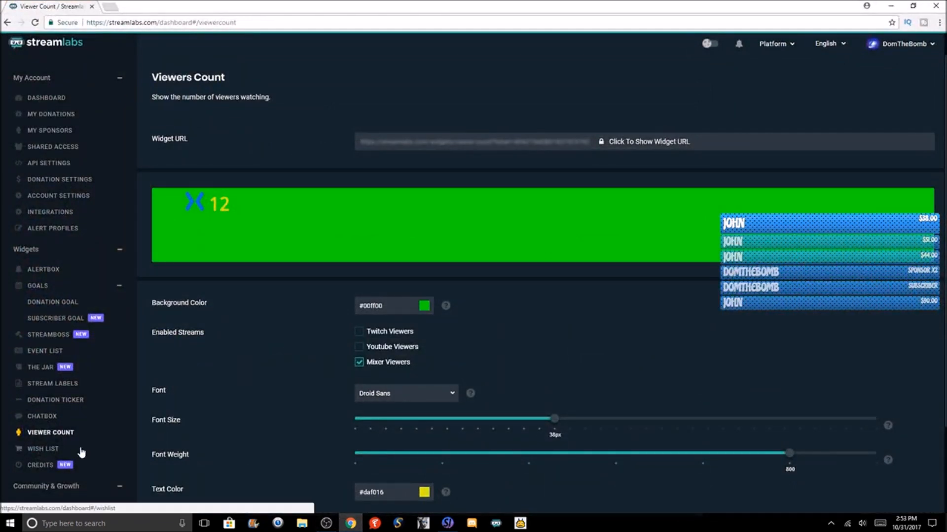
# - Look at the Wish List page and the Credits widget page, including a brief check of OBS
pyautogui.click(44, 449)
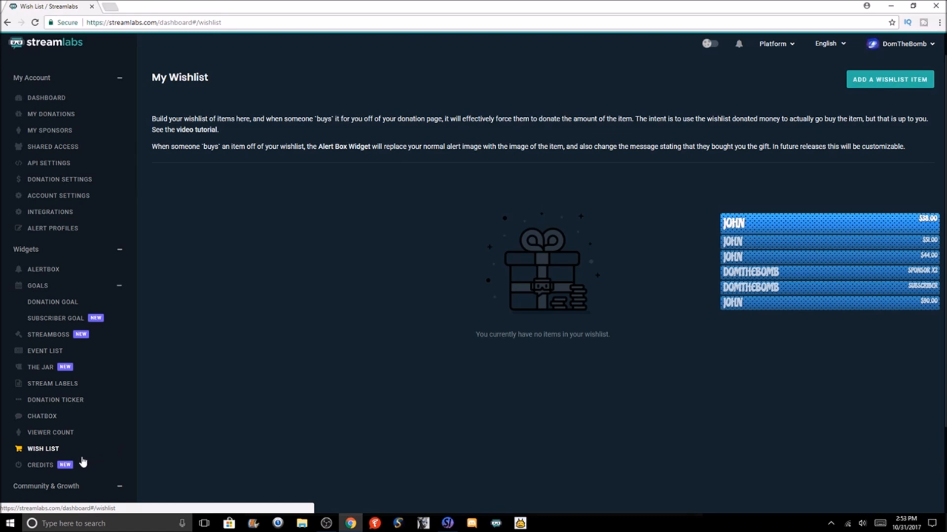
pyautogui.click(67, 475)
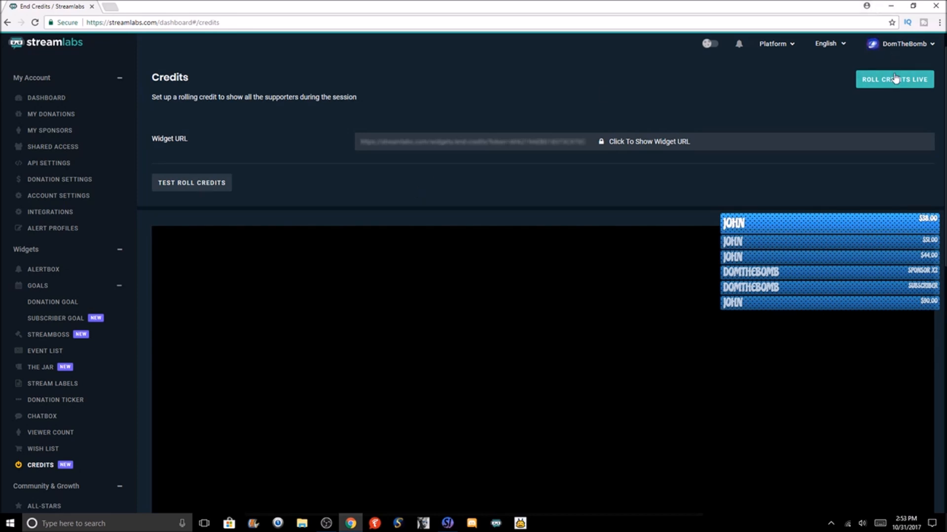
pyautogui.click(326, 523)
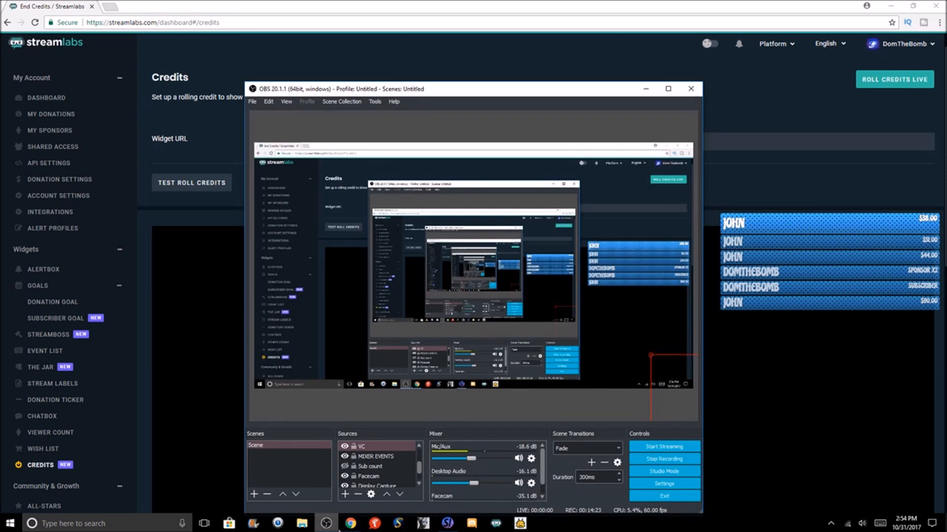
pyautogui.click(338, 528)
# - Review the Credits widget's settings and available themes, choosing The Crawl as the theme
pyautogui.scroll(-4, 371, 170)
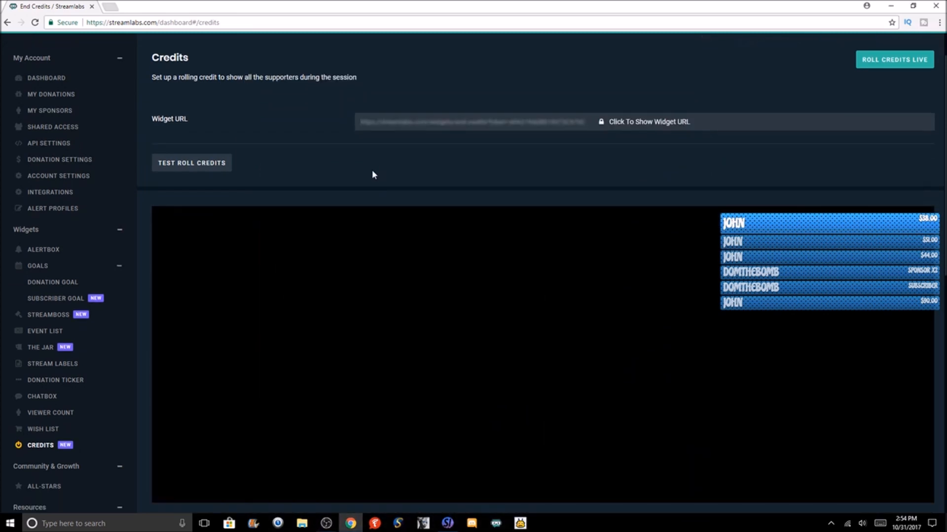
pyautogui.scroll(-3, 372, 175)
pyautogui.click(391, 210)
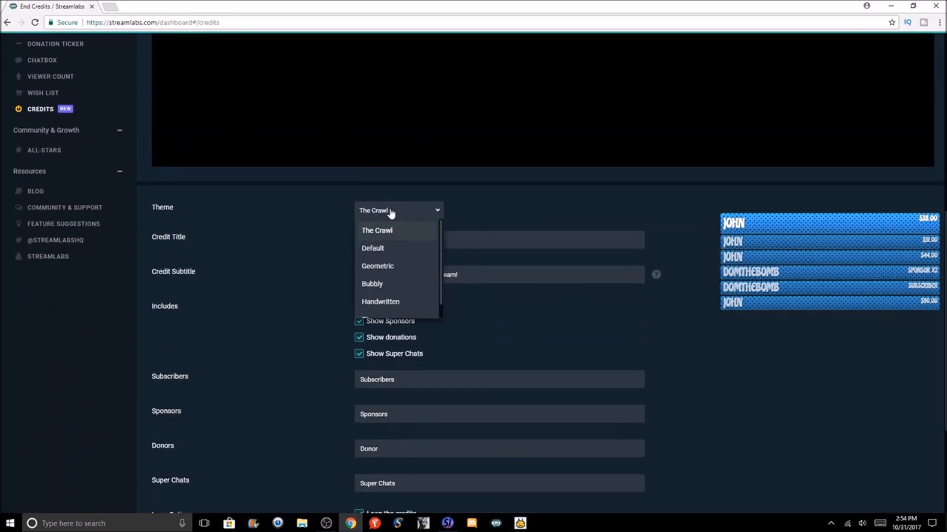
pyautogui.click(392, 229)
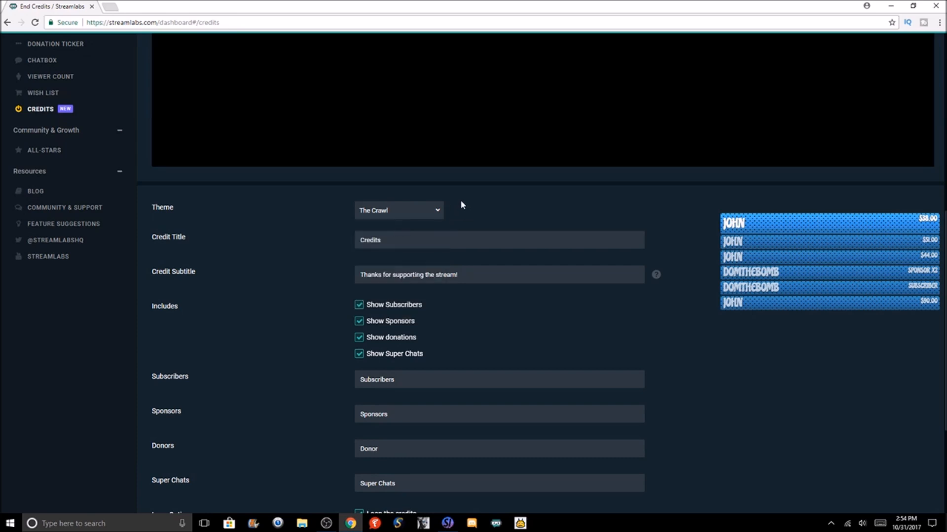
# - Log out of the current Streamlabs account and log back in with Mixer
pyautogui.scroll(4, 460, 199)
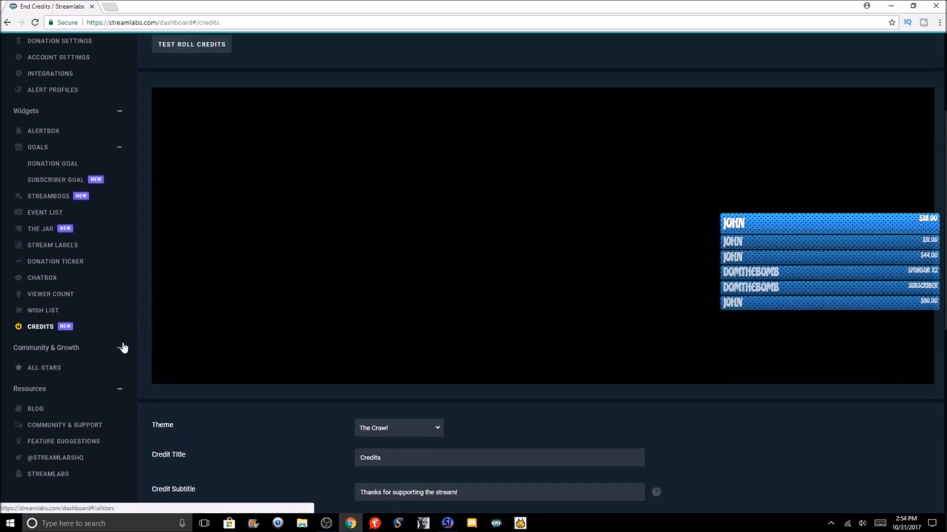
pyautogui.scroll(3, 123, 348)
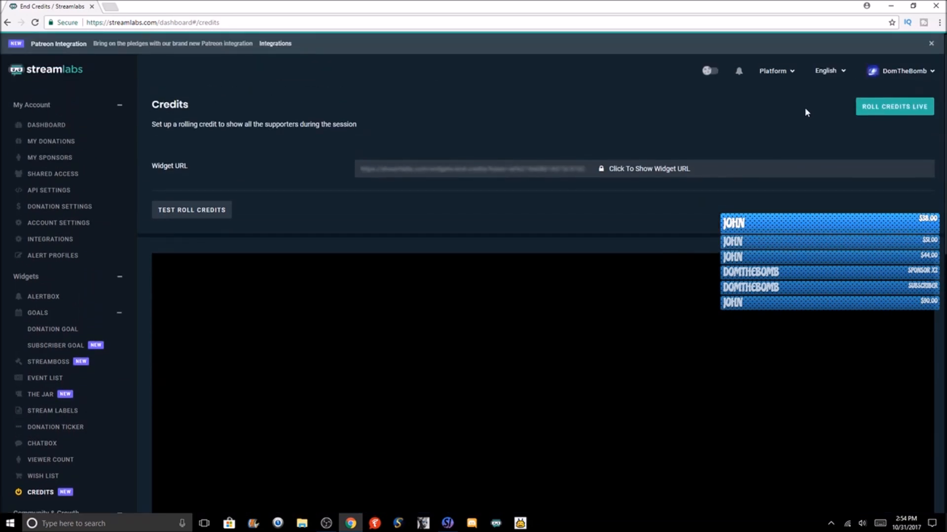
pyautogui.moveTo(872, 75)
pyautogui.click(867, 95)
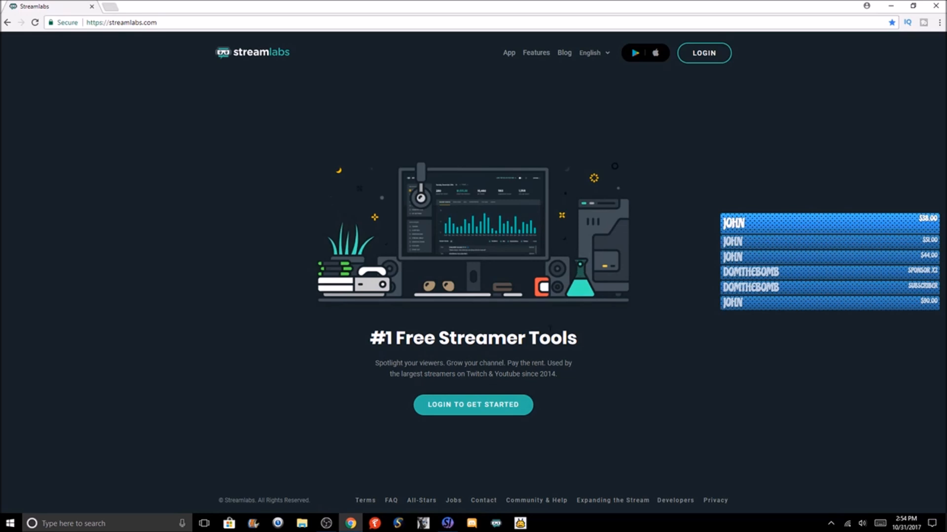
pyautogui.click(496, 406)
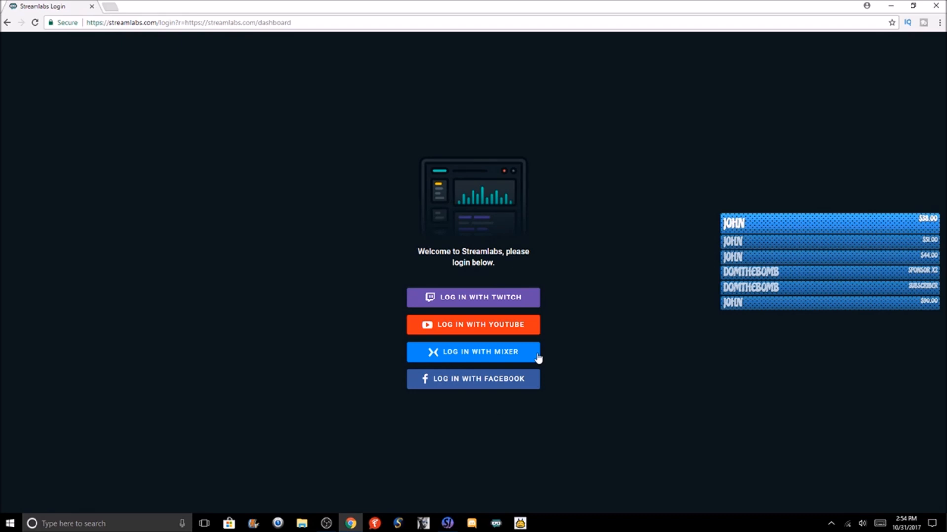
pyautogui.click(537, 357)
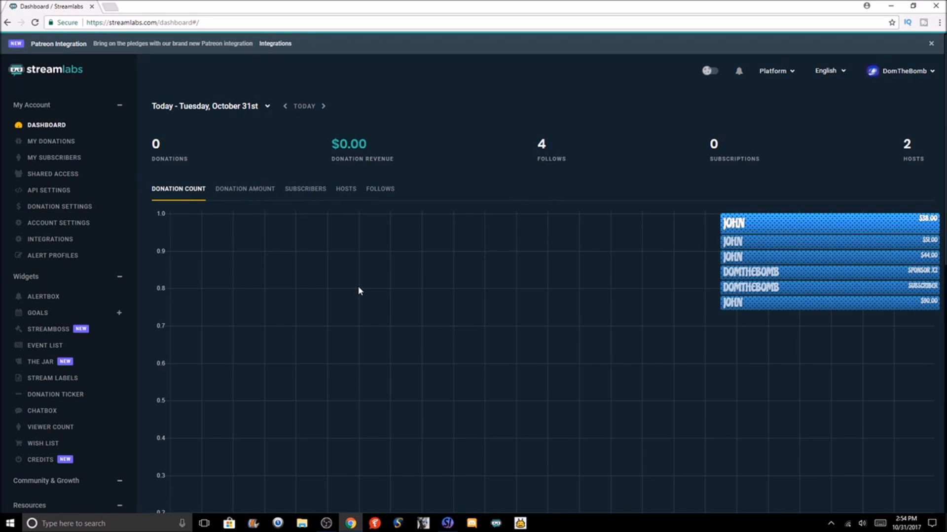
# - Look at the My Donations page and open the Hosts alert settings of the Alert Box widget
pyautogui.click(58, 141)
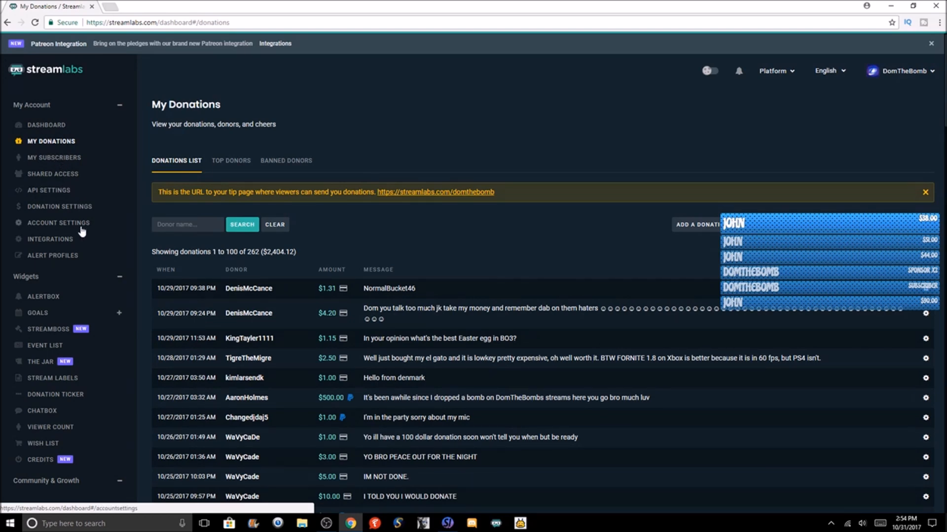
pyautogui.click(70, 303)
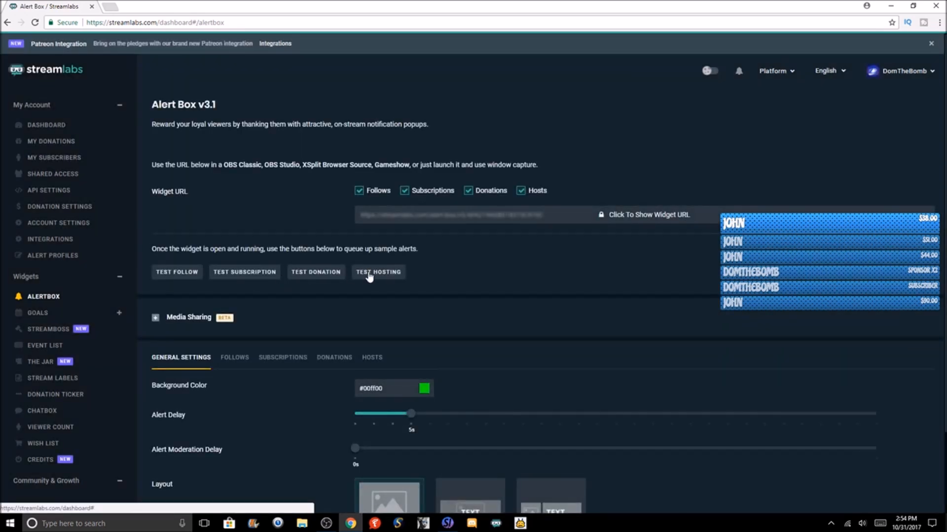
pyautogui.click(374, 359)
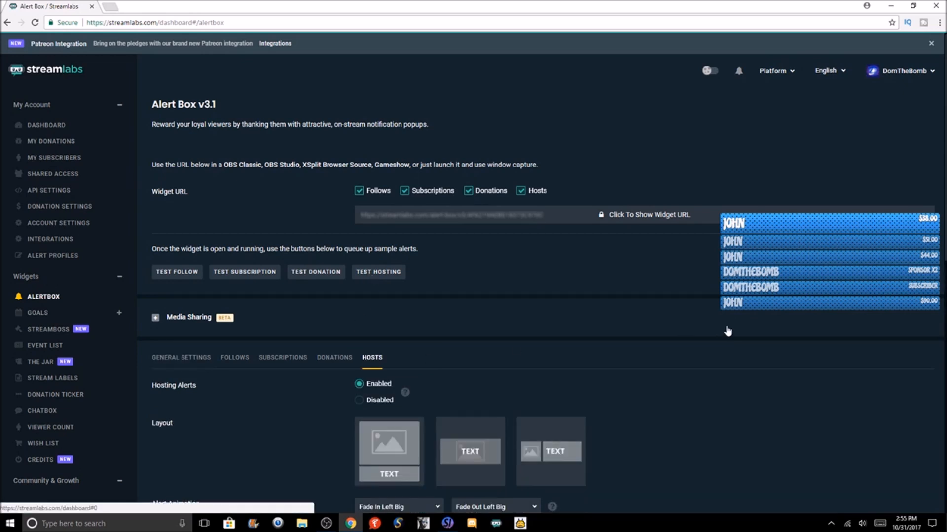
# - Review the Alert Box's Hosts alert settings and look at the Follower Goal widget page
pyautogui.scroll(-5, 733, 359)
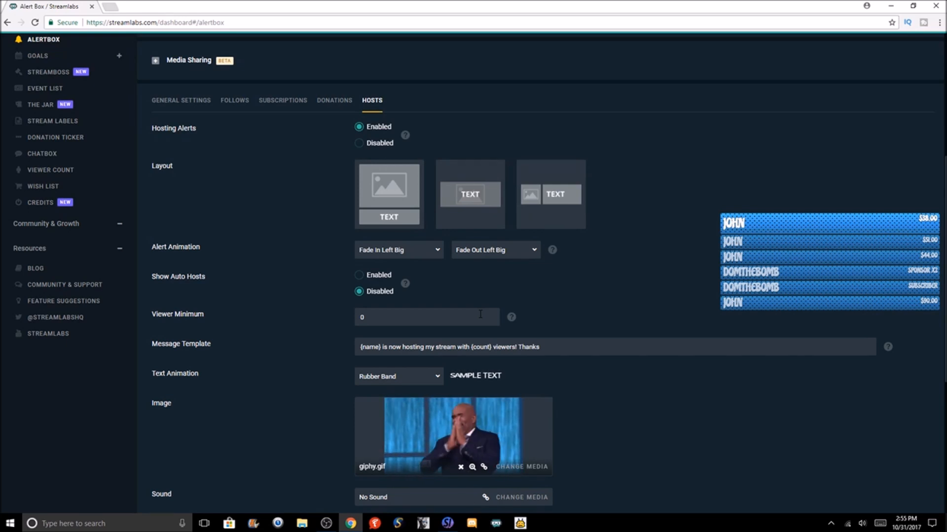
pyautogui.scroll(-5, 765, 315)
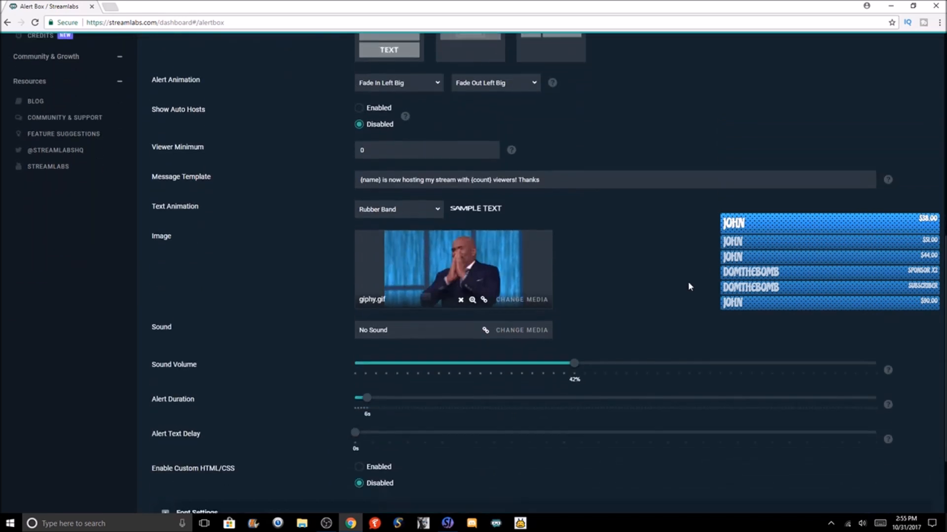
pyautogui.scroll(7, 614, 294)
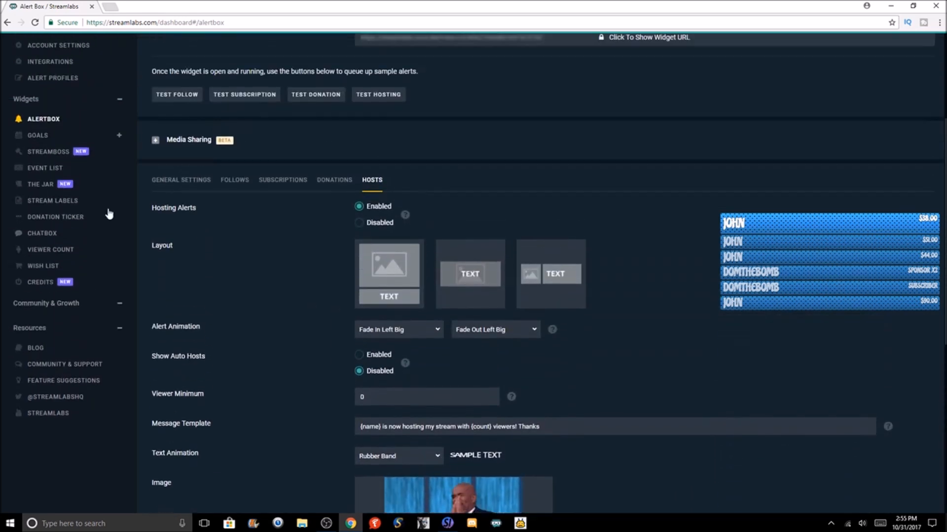
pyautogui.click(47, 177)
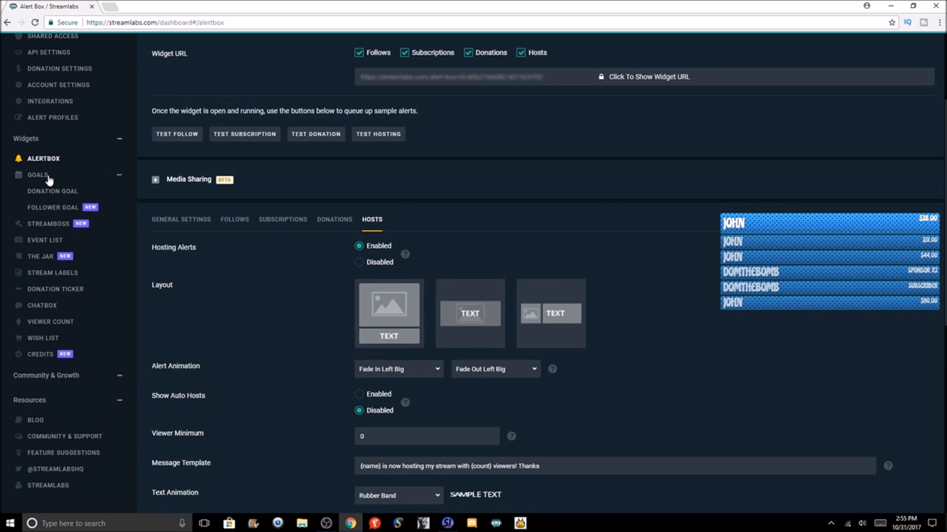
pyautogui.click(57, 208)
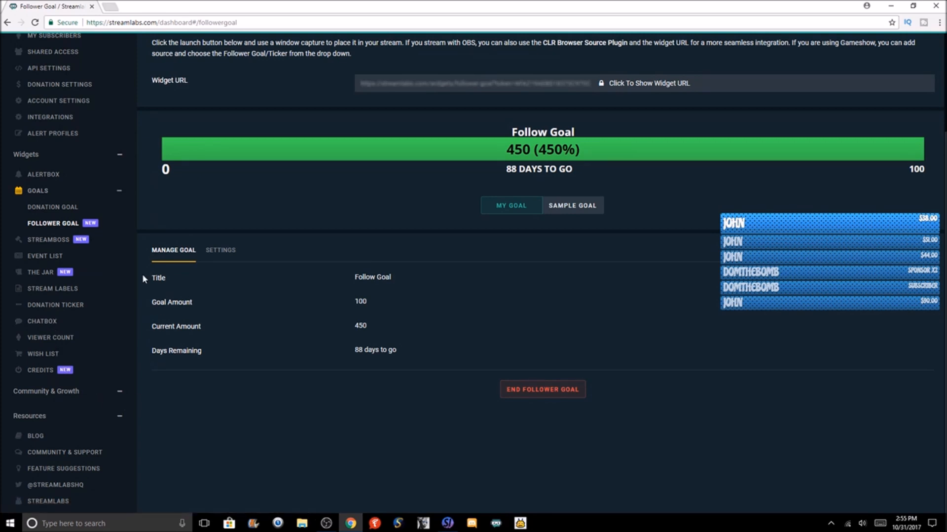
# - Log out of the current Streamlabs account and log back in with Twitch
pyautogui.scroll(3, 282, 200)
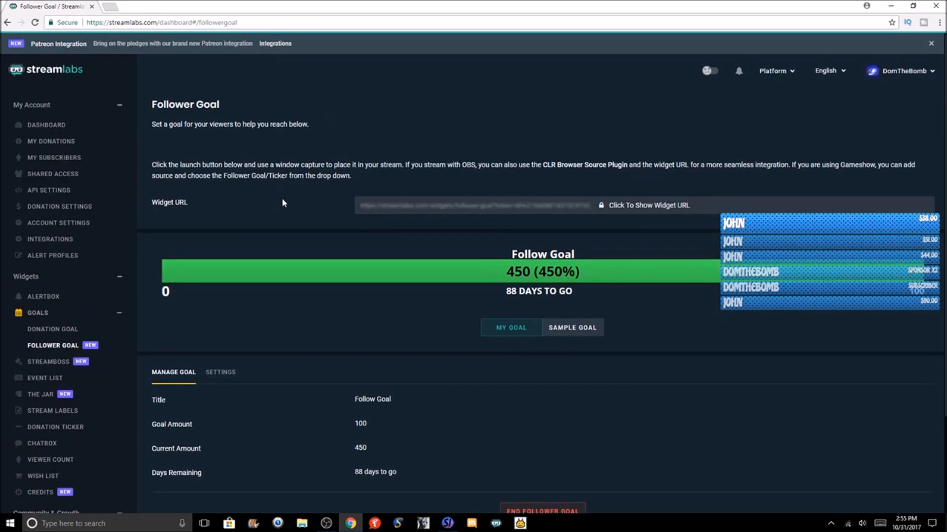
pyautogui.click(898, 73)
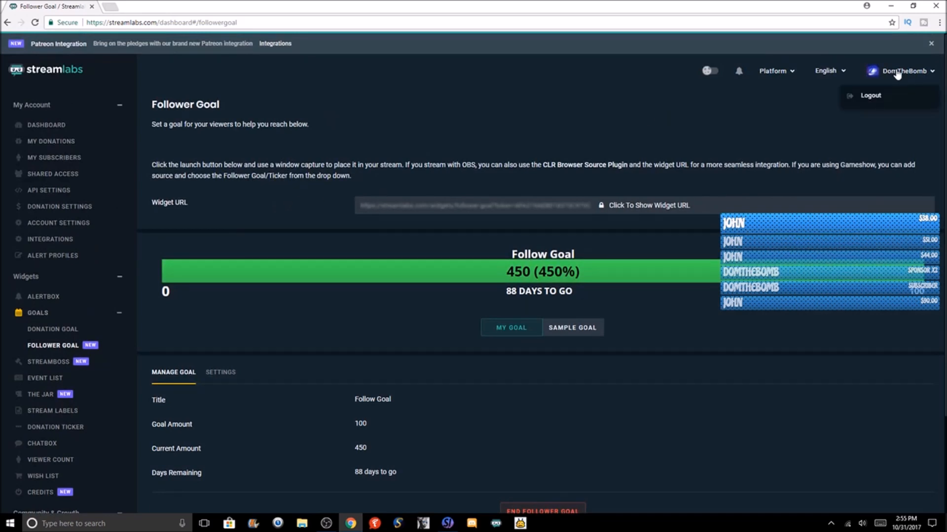
pyautogui.click(885, 98)
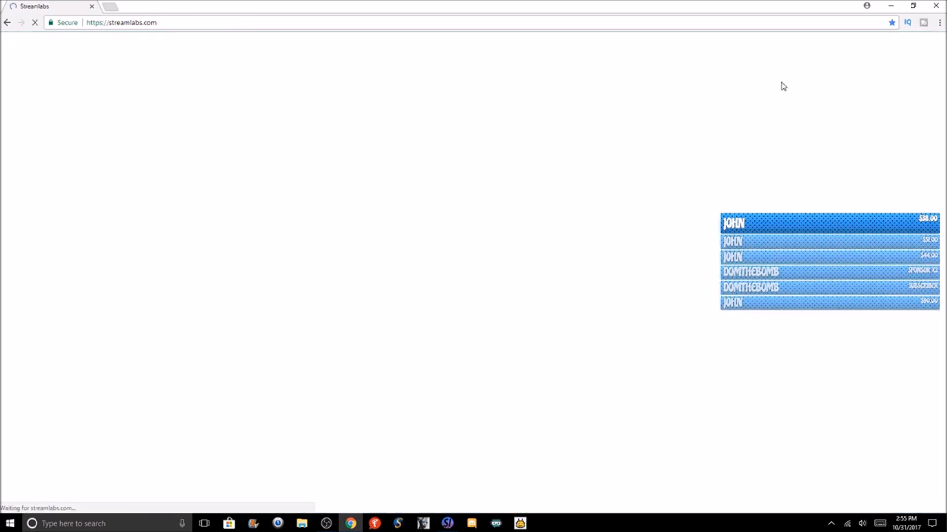
pyautogui.click(502, 407)
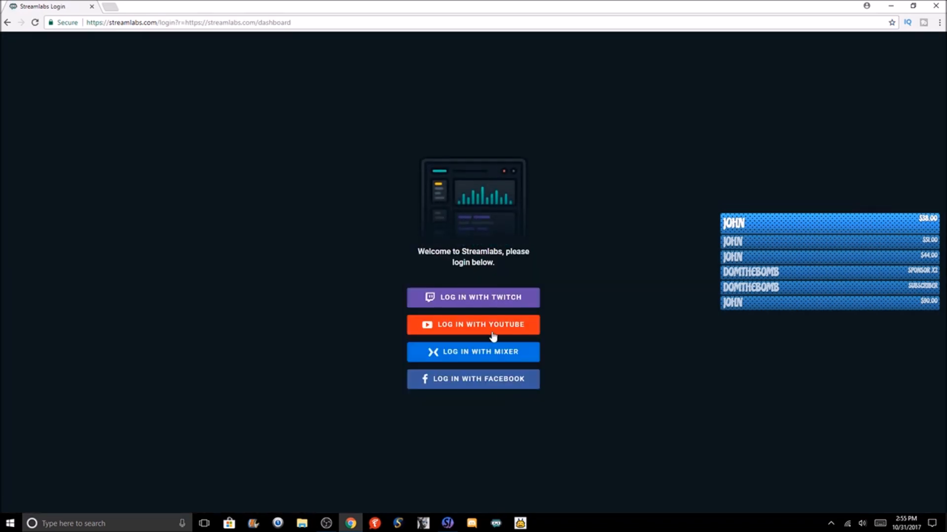
pyautogui.click(495, 305)
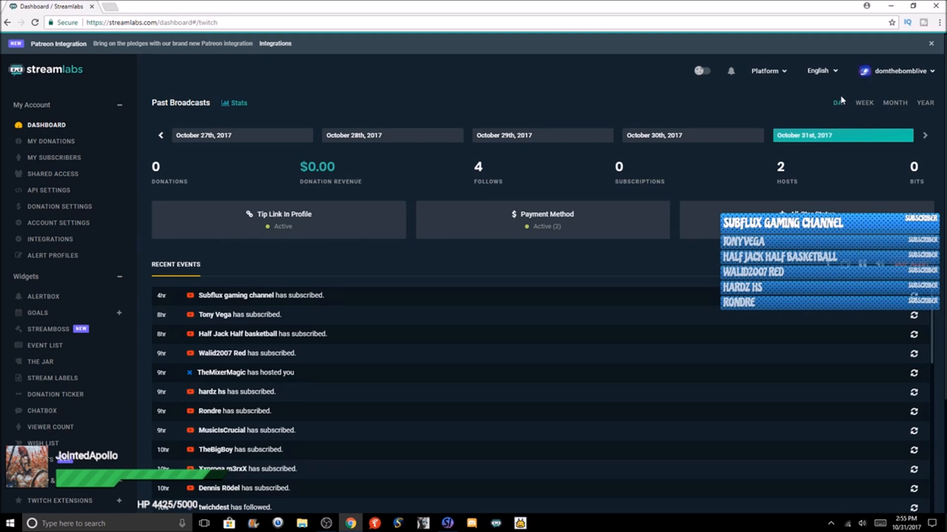
# - View the dashboard's past broadcast stats by week, month, year and day, and check the My Donations page
pyautogui.click(864, 104)
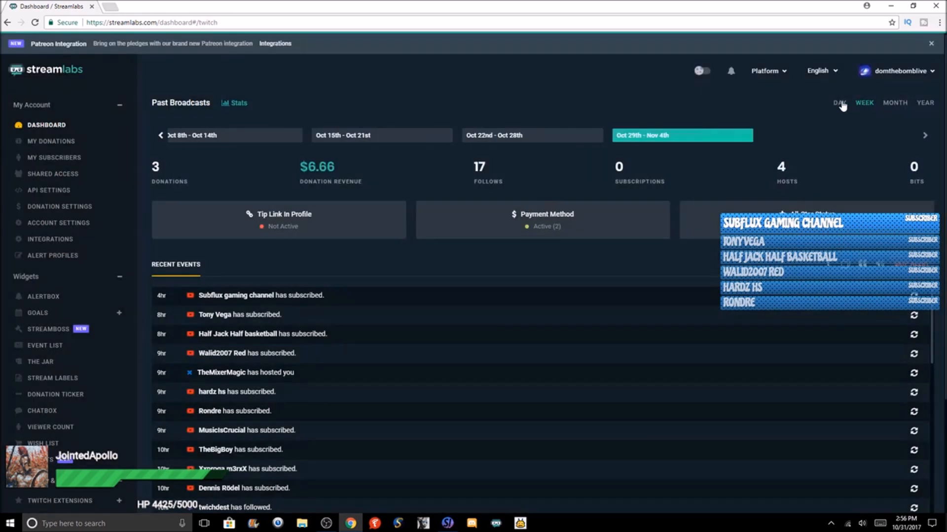
pyautogui.click(894, 104)
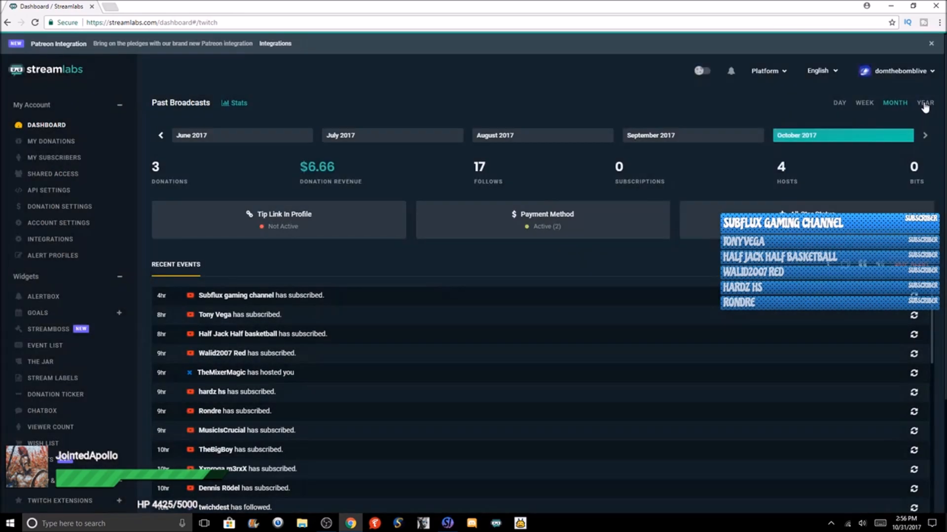
pyautogui.click(925, 105)
pyautogui.click(840, 104)
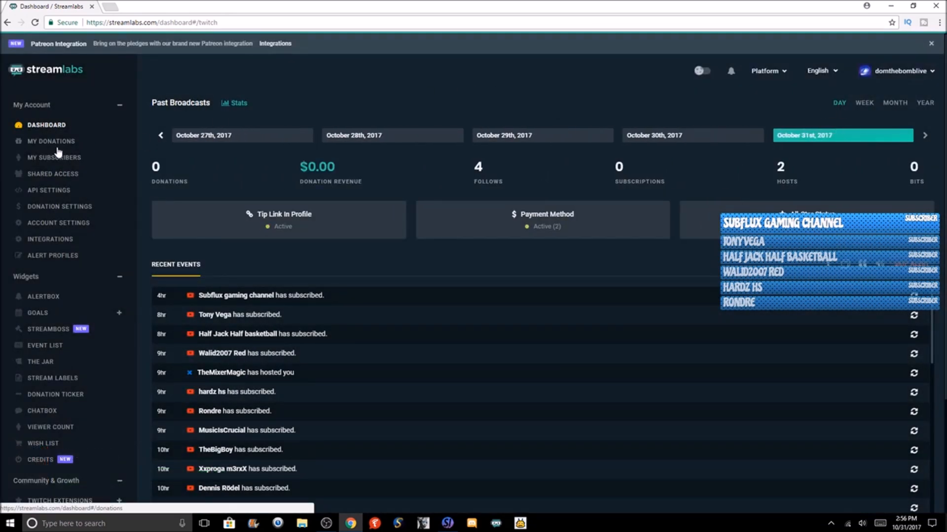
pyautogui.click(57, 143)
pyautogui.click(62, 127)
# - Open the Alert Box widget and review all of its Bits alert settings
pyautogui.scroll(-1, 86, 285)
pyautogui.scroll(-1, 74, 315)
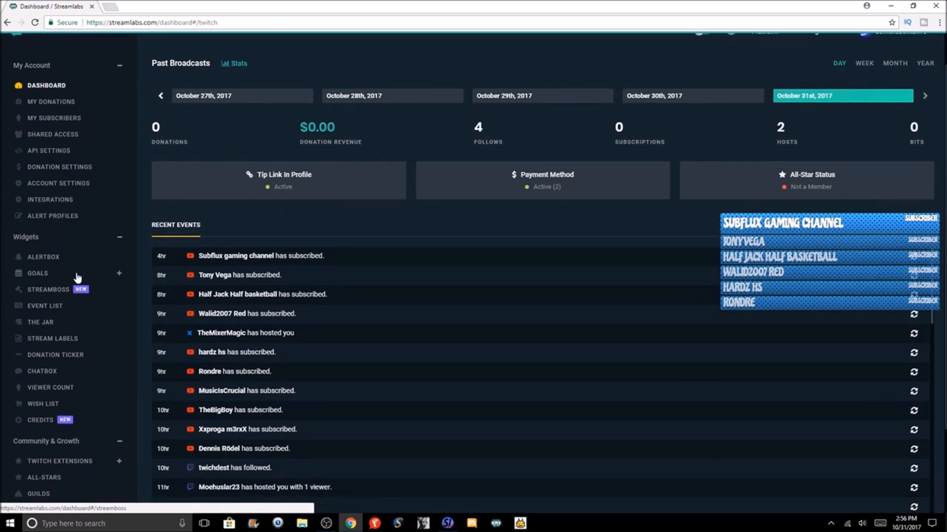
pyautogui.click(74, 263)
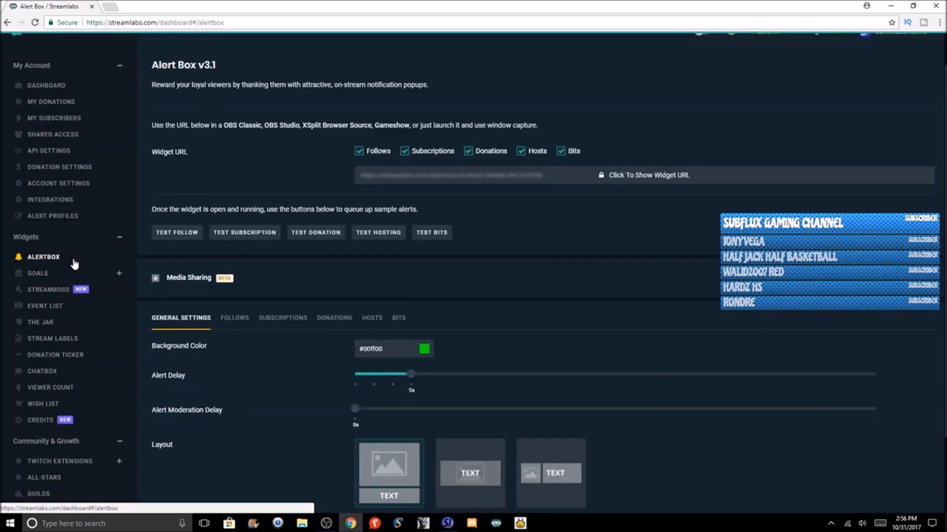
pyautogui.click(398, 319)
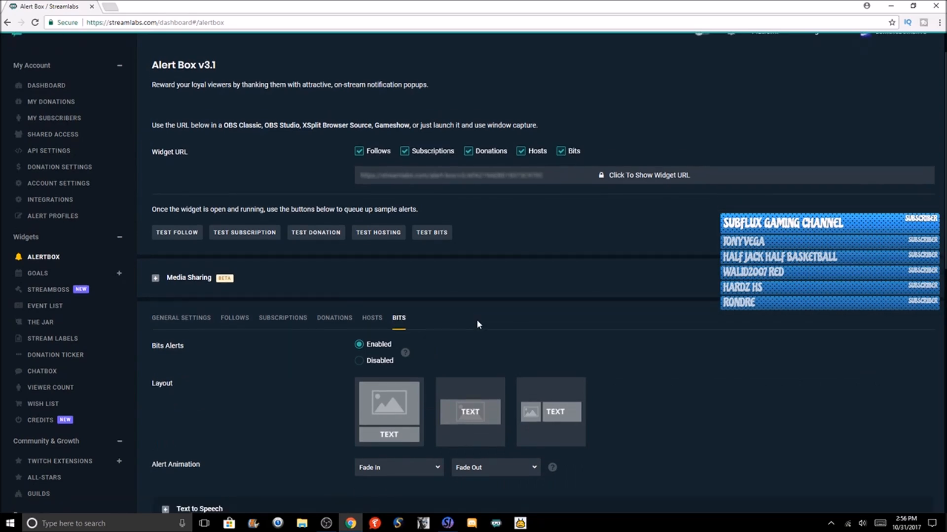
pyautogui.scroll(-5, 477, 319)
pyautogui.scroll(-6, 474, 319)
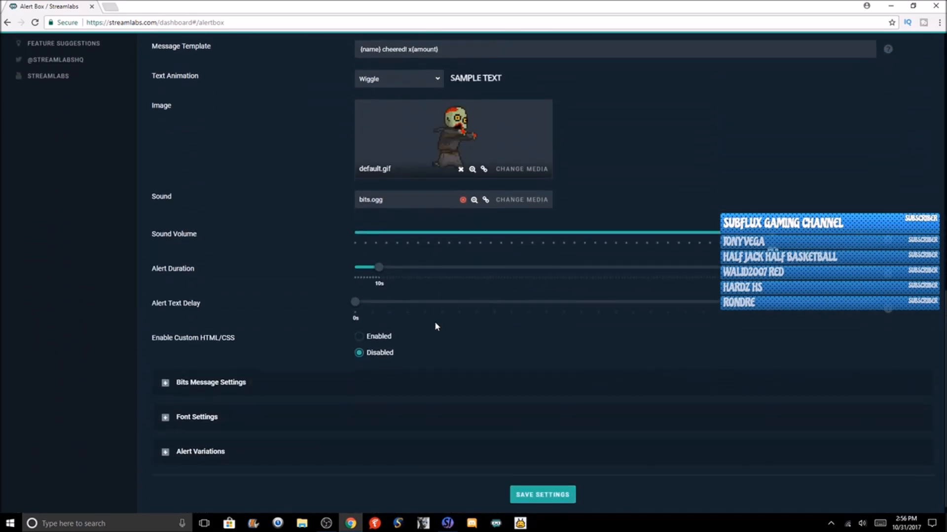
pyautogui.scroll(12, 288, 277)
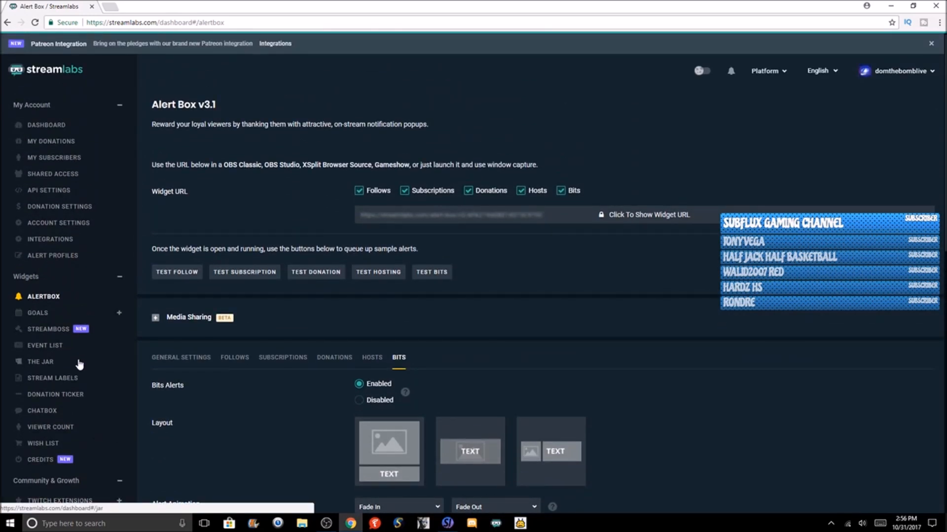
# - Return to the Streamlabs dashboard and check the VC source's available options in OBS Studio
pyautogui.click(51, 126)
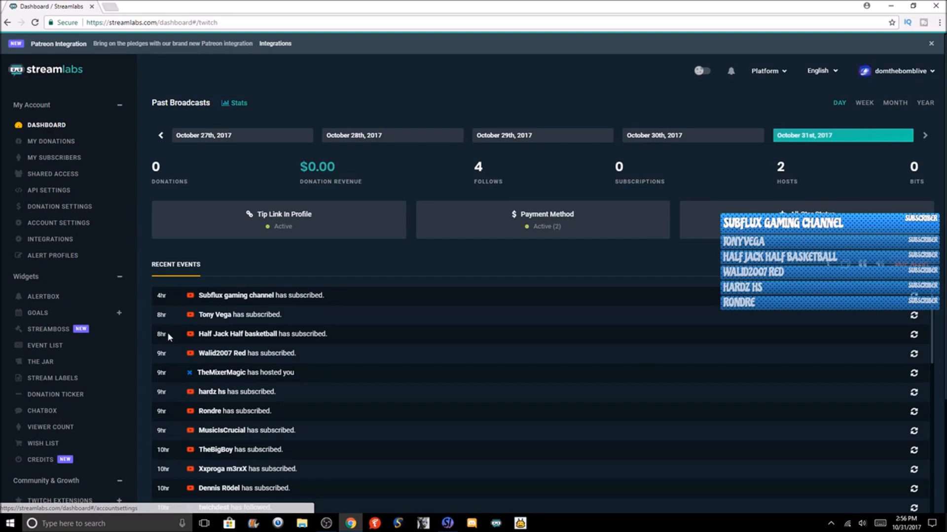
pyautogui.click(326, 524)
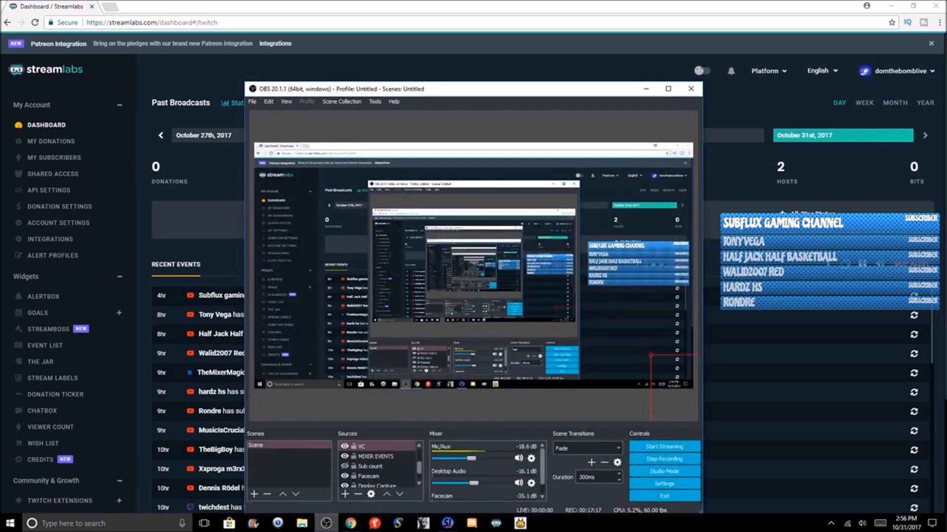
pyautogui.click(326, 524)
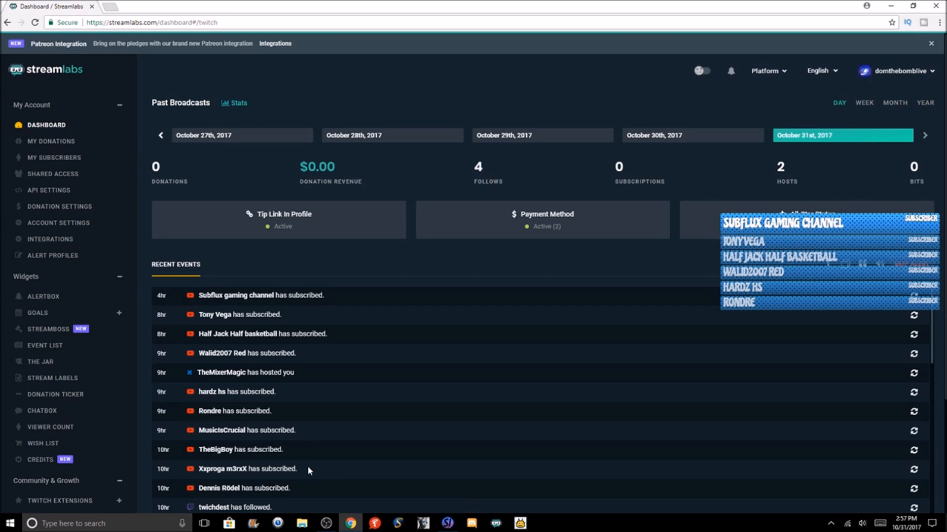
pyautogui.click(326, 523)
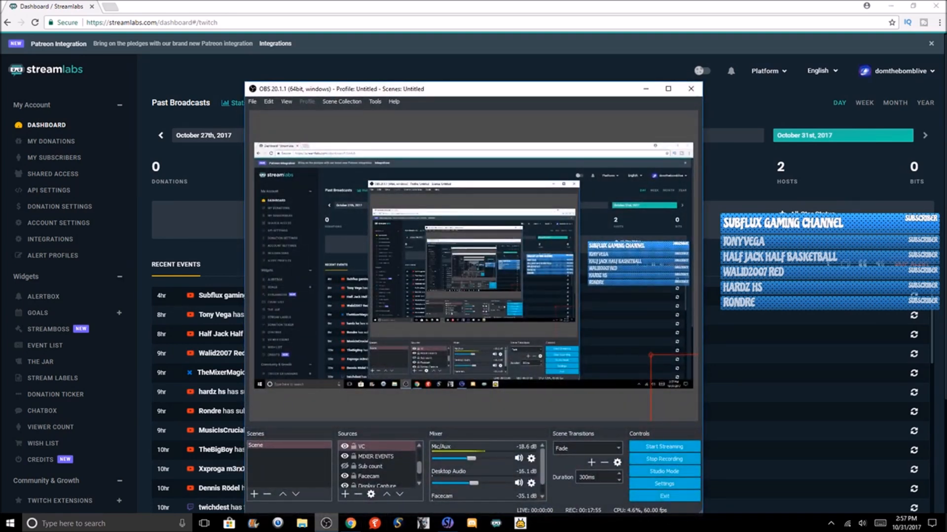
pyautogui.rightClick(386, 447)
pyautogui.moveTo(425, 247)
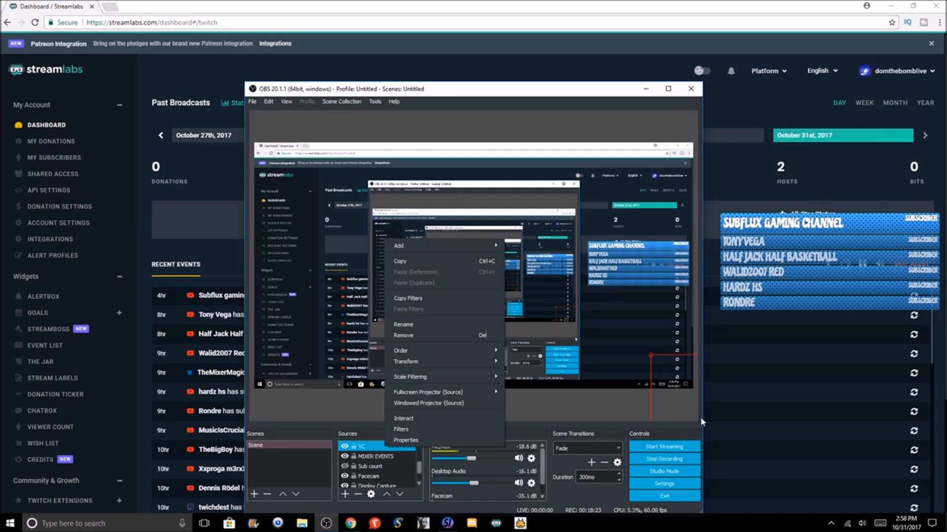
pyautogui.click(747, 295)
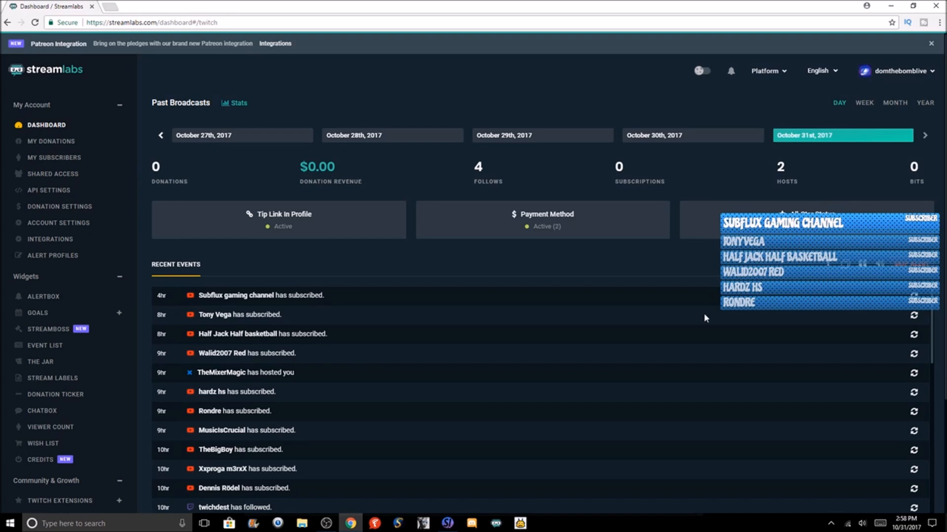
pyautogui.moveTo(326, 524)
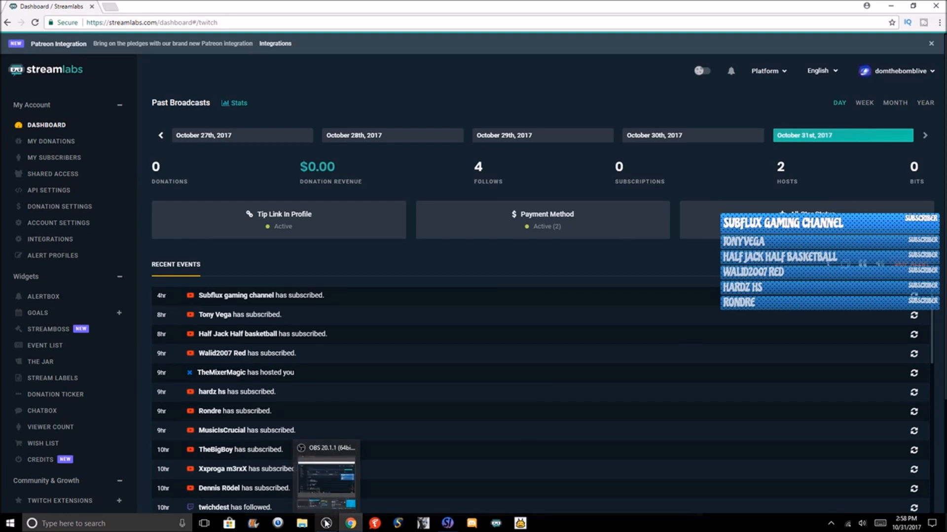